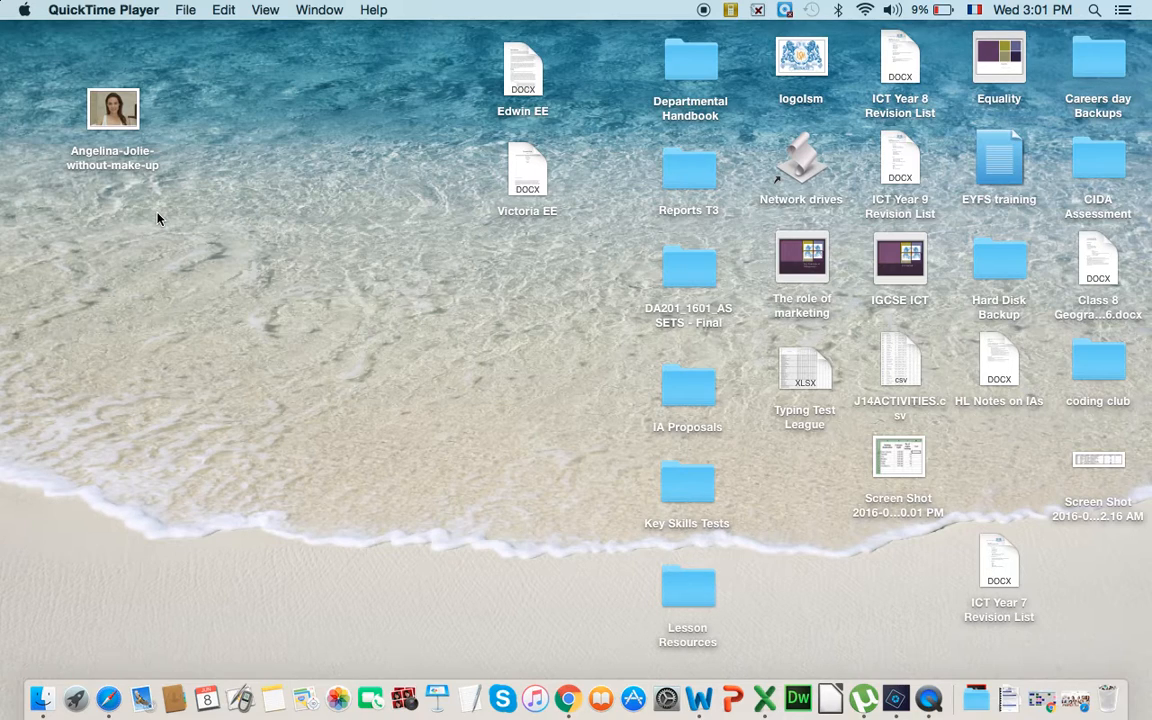
- Open the desktop image Angelina-Jolie-without-make-up in Adobe Photoshop Elements Editor
{"action": "right_click", "coordinate": [116, 117]}
{"action": "mouse_move", "coordinate": [128, 139]}
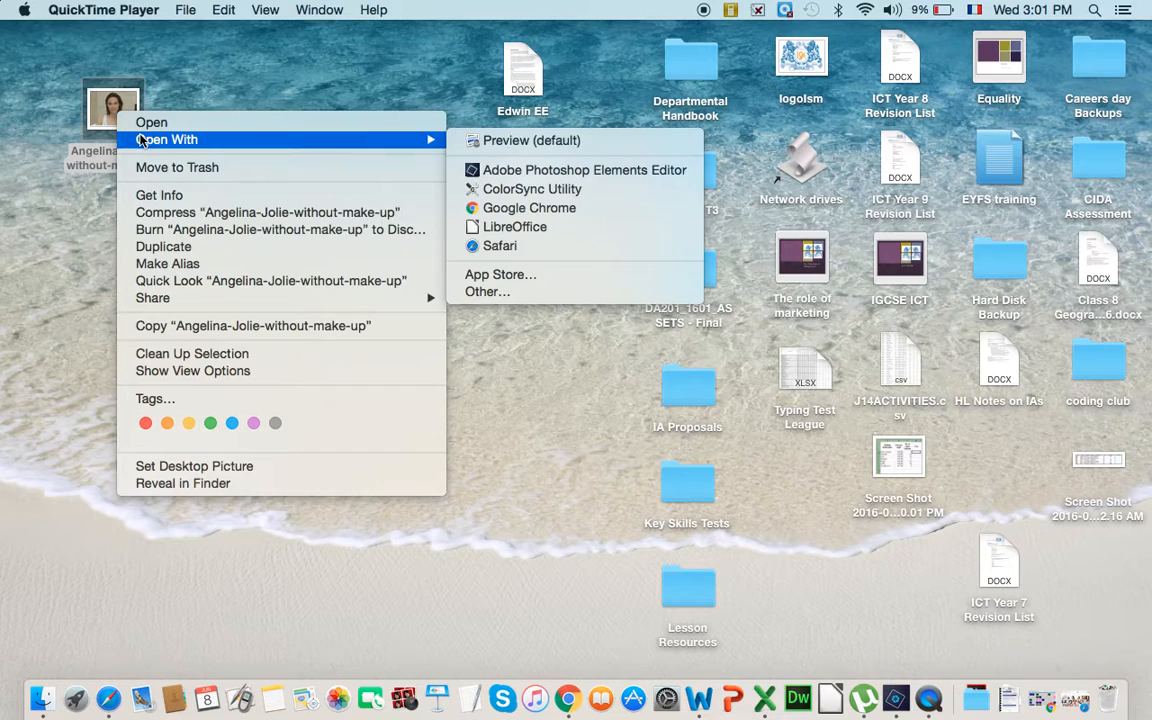
{"action": "left_click", "coordinate": [533, 171]}
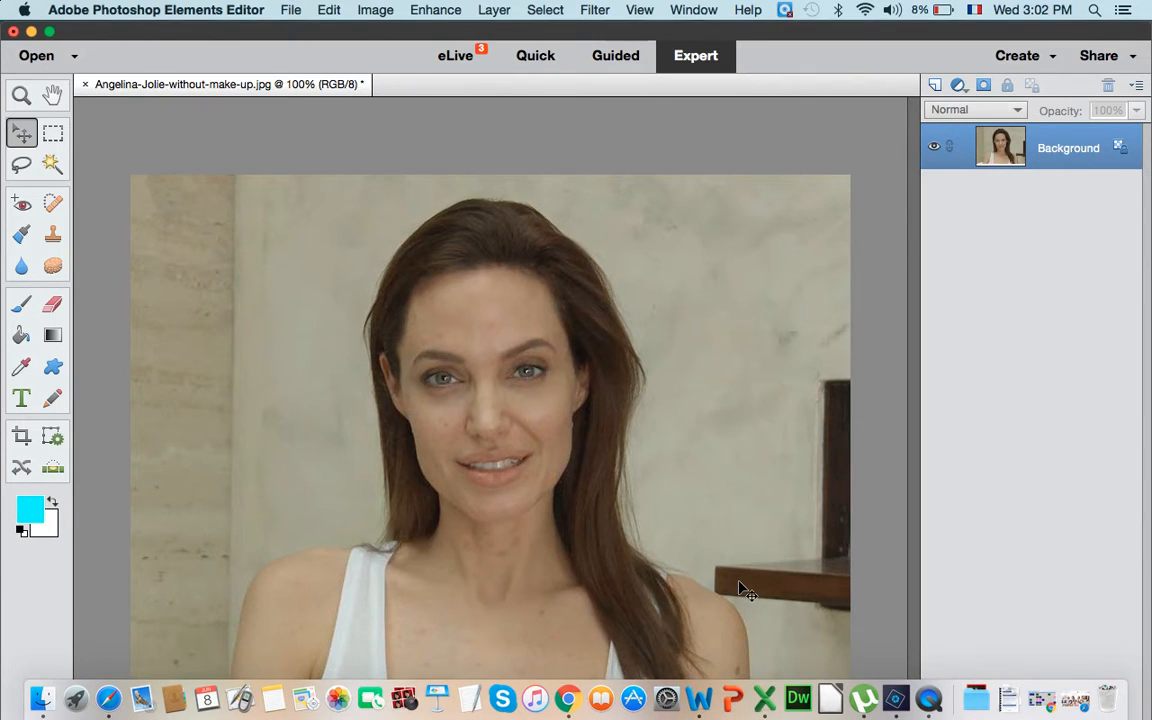
- Inspect the portrait's mouth, eye and skin at 1200% magnification, and return to the 100% view
{"action": "key", "text": "super+equal"}
{"action": "key", "text": "super+equal"}
{"action": "key", "text": "super+equal"}
{"action": "key", "text": "super+equal"}
{"action": "key", "text": "super+equal"}
{"action": "key", "text": "super+equal"}
{"action": "key", "text": "super+equal"}
{"action": "key", "text": "super+equal"}
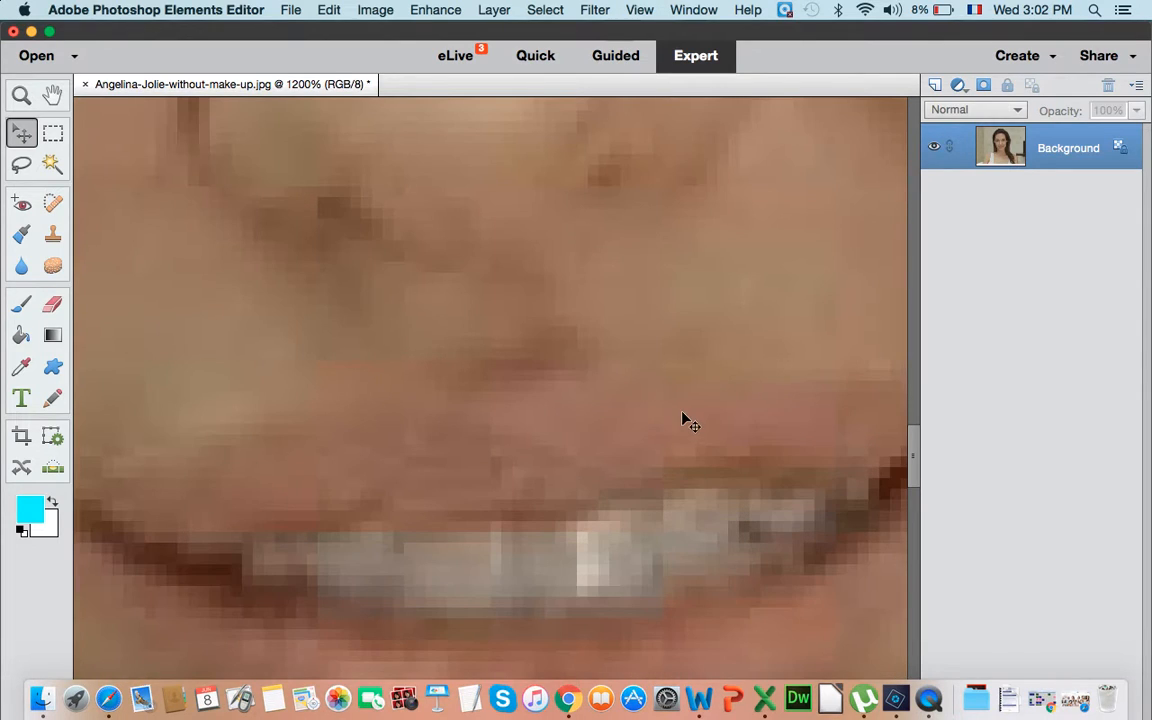
{"action": "scroll", "coordinate": [683, 416], "scroll_direction": "up", "scroll_amount": 10}
{"action": "scroll", "coordinate": [683, 416], "scroll_direction": "up", "scroll_amount": 10}
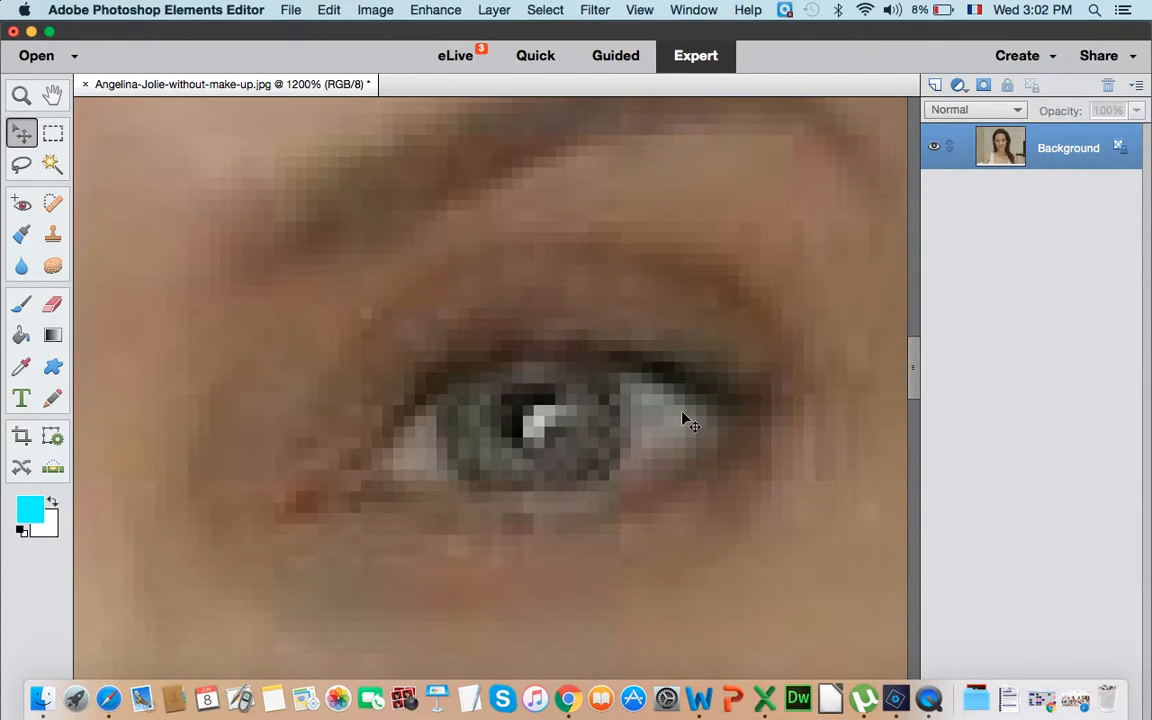
{"action": "scroll", "coordinate": [683, 420], "scroll_direction": "up", "scroll_amount": 10}
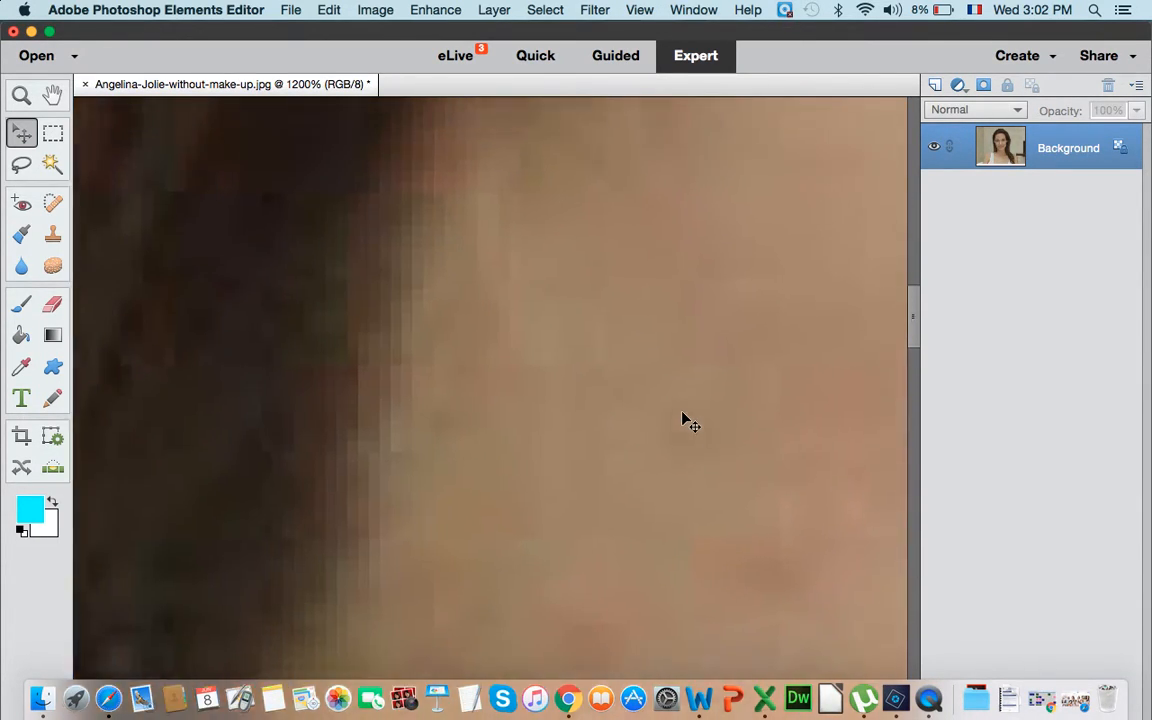
{"action": "scroll", "coordinate": [683, 420], "scroll_direction": "down", "scroll_amount": 3}
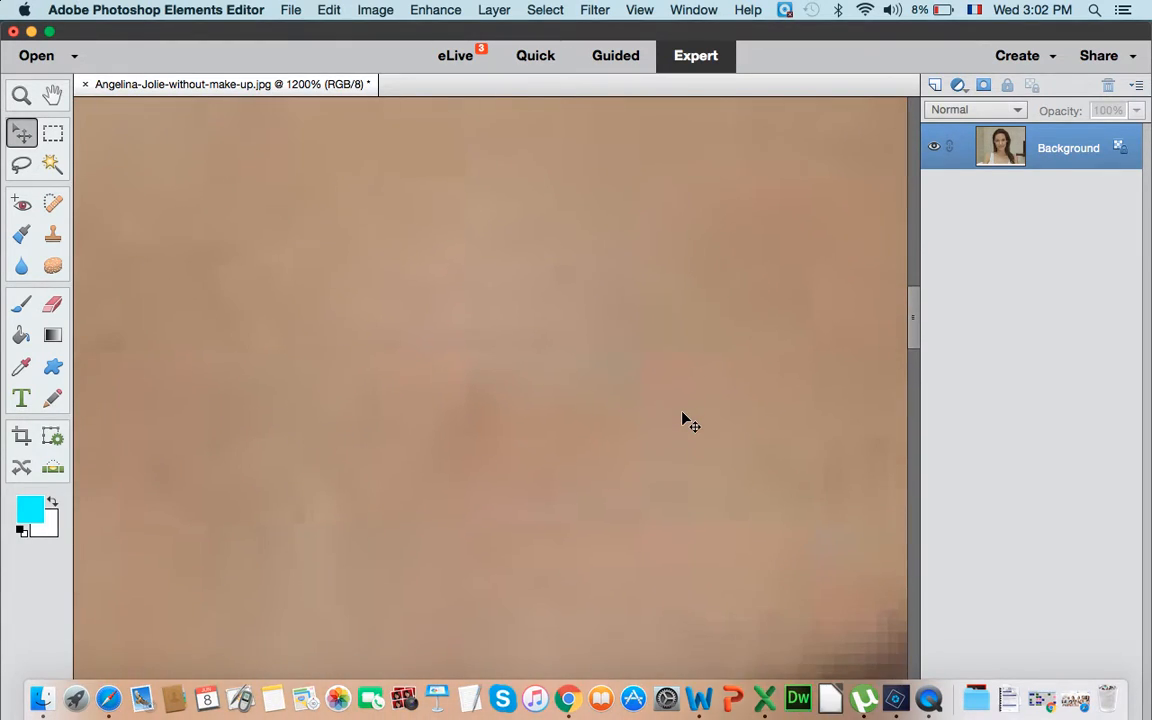
{"action": "key", "text": "super+minus"}
{"action": "key", "text": "super+minus"}
{"action": "key", "text": "super+minus"}
{"action": "key", "text": "super+minus"}
{"action": "key", "text": "super+minus"}
{"action": "key", "text": "super+minus"}
{"action": "key", "text": "super+minus"}
{"action": "key", "text": "super+minus"}
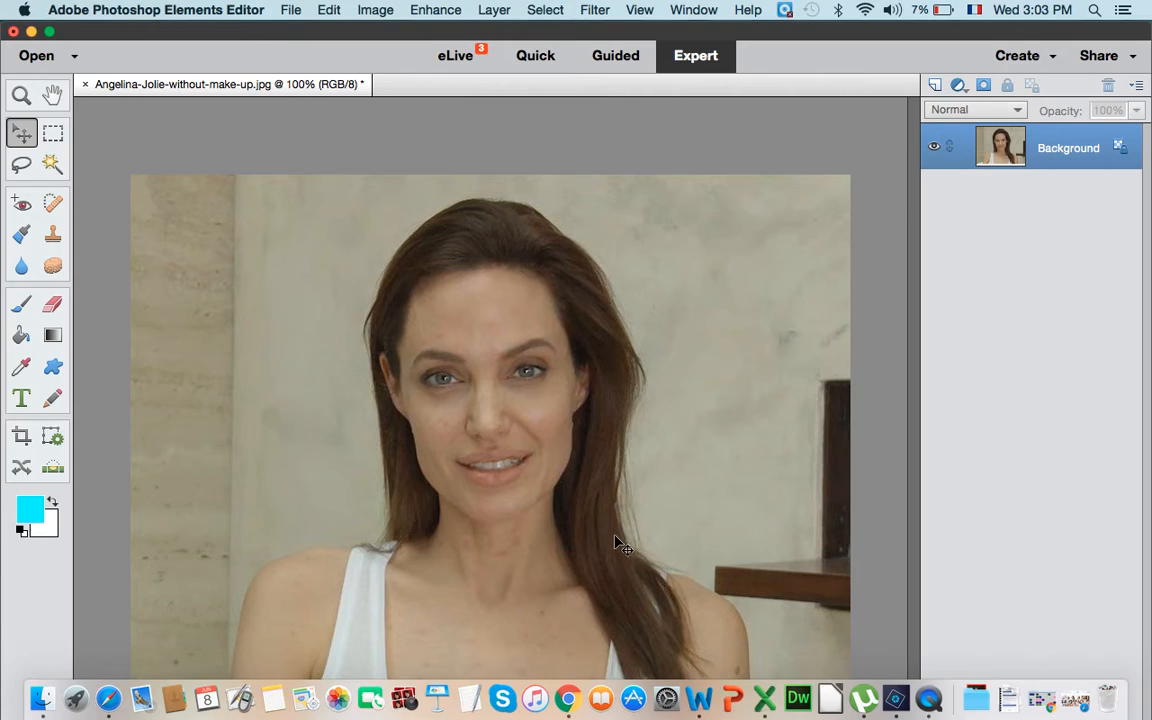
- Activate the Spot Healing Brush with the neck in view at 300%, and resize the editor window so the tool options show
{"action": "key", "text": "super+plus"}
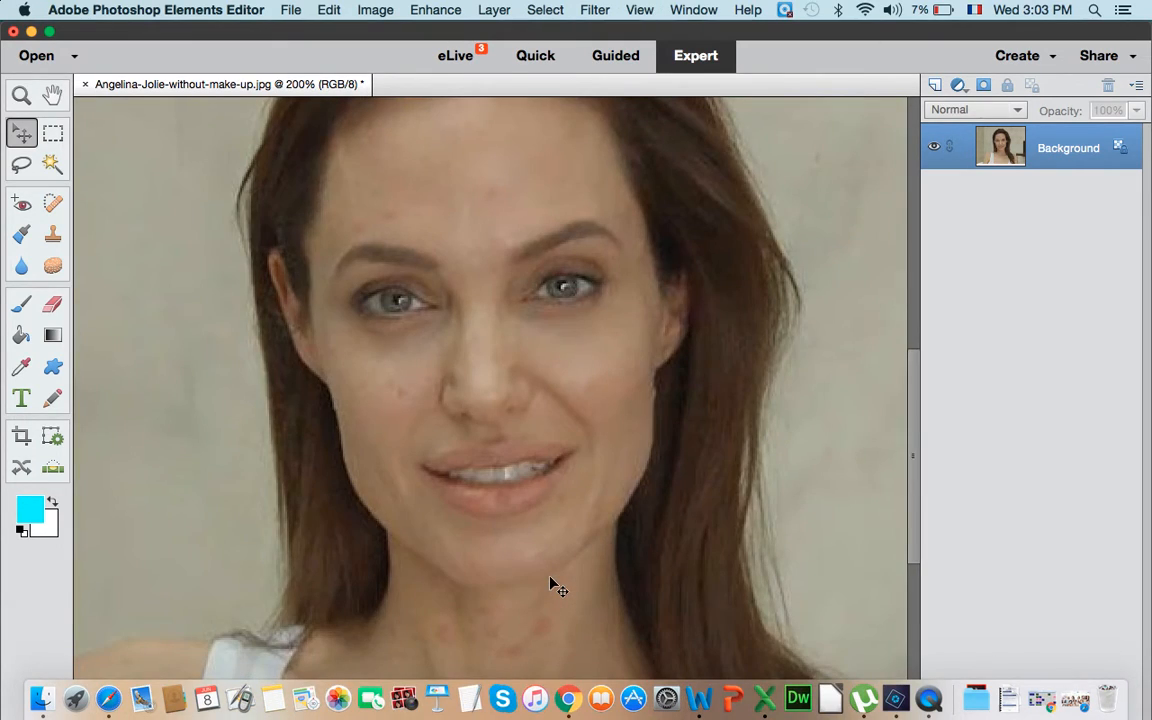
{"action": "key", "text": "super+plus"}
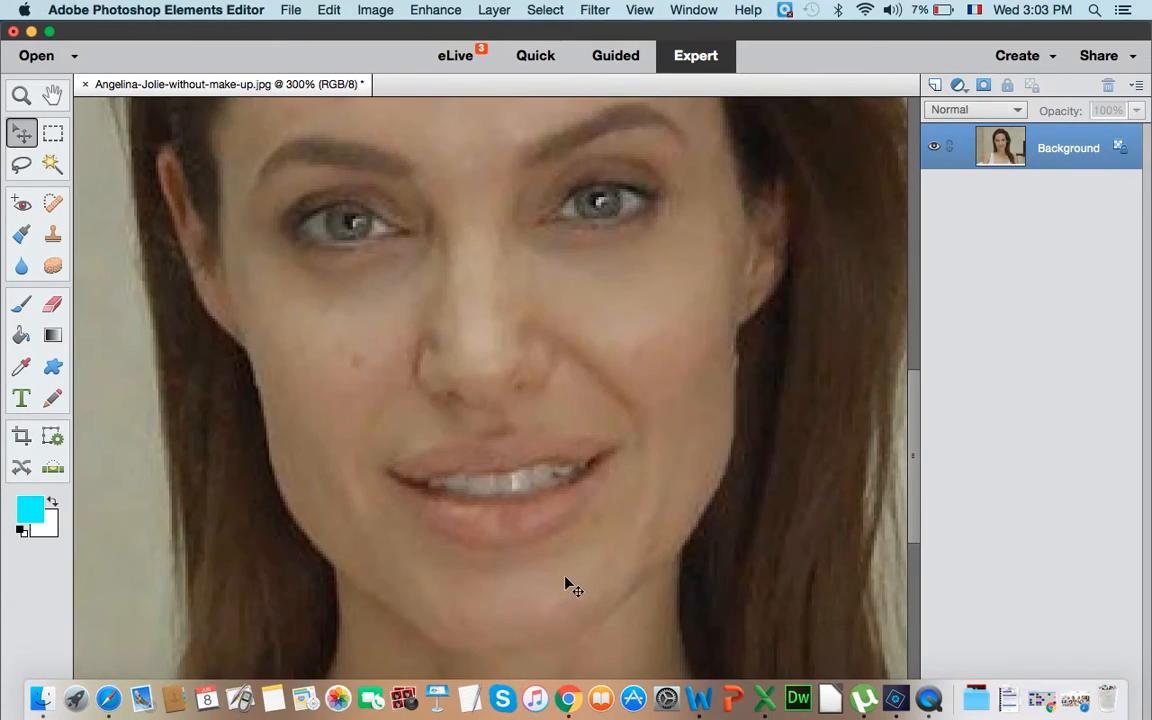
{"action": "scroll", "coordinate": [578, 595], "scroll_direction": "down", "scroll_amount": 5}
{"action": "scroll", "coordinate": [598, 613], "scroll_direction": "down", "scroll_amount": 3}
{"action": "scroll", "coordinate": [598, 613], "scroll_direction": "up", "scroll_amount": 2}
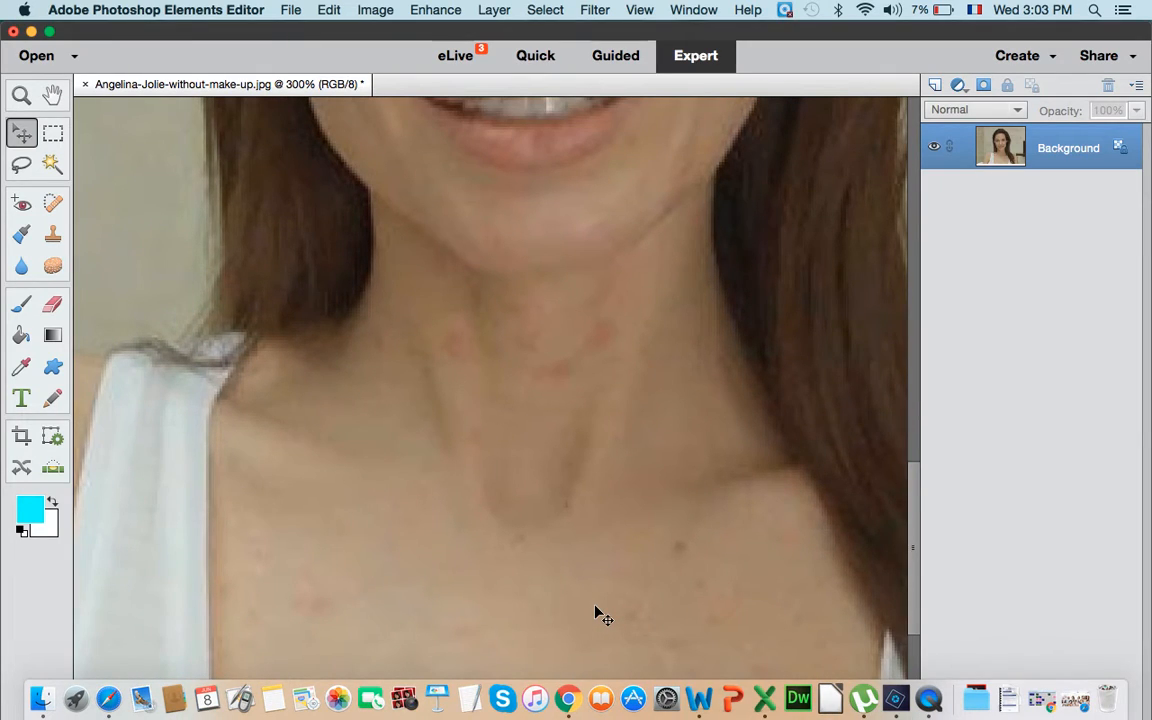
{"action": "scroll", "coordinate": [598, 613], "scroll_direction": "down", "scroll_amount": 1}
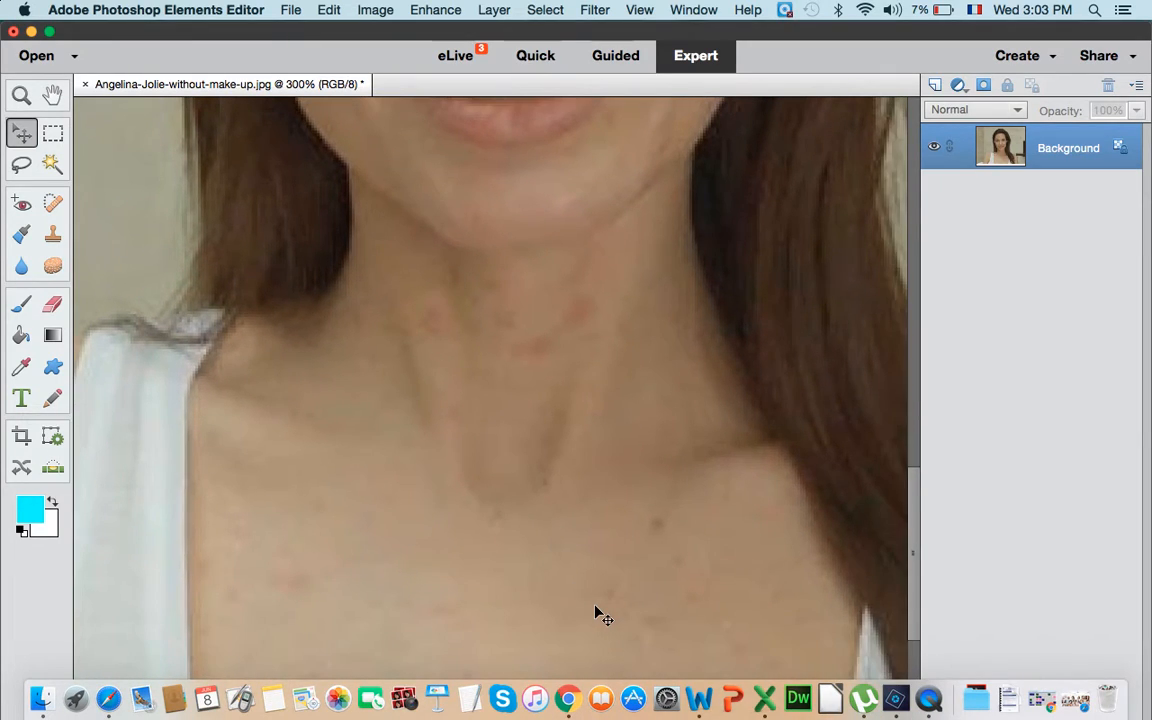
{"action": "left_click", "coordinate": [58, 200]}
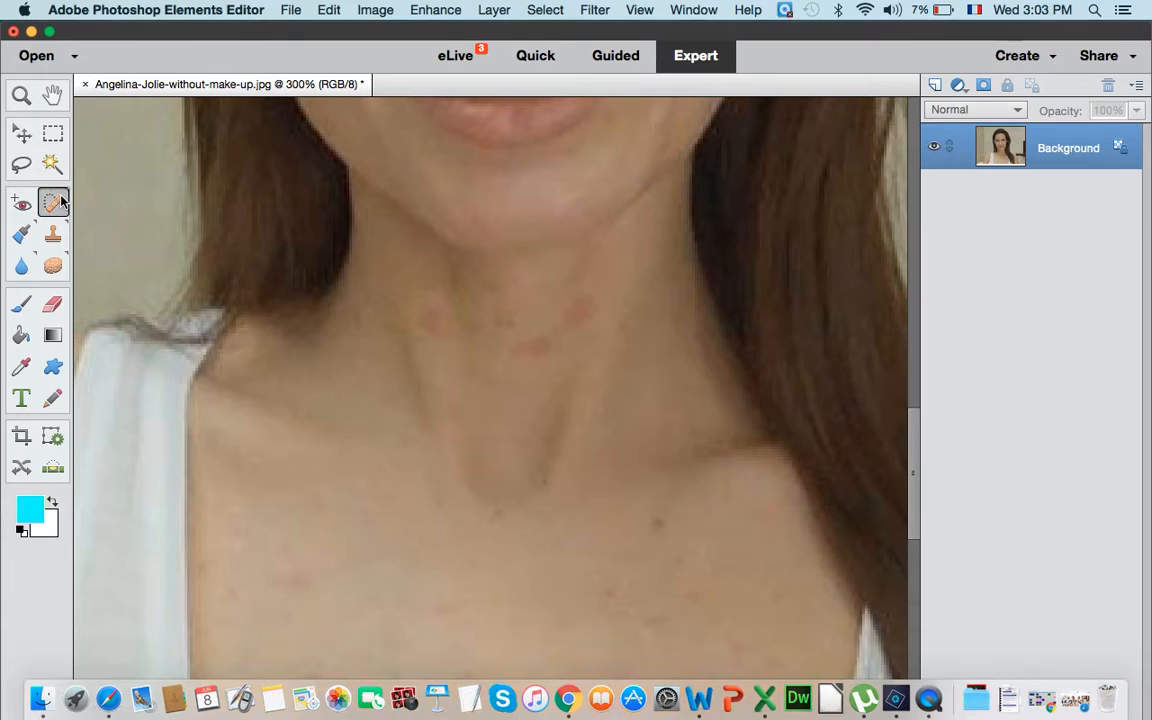
{"action": "left_click", "coordinate": [52, 33]}
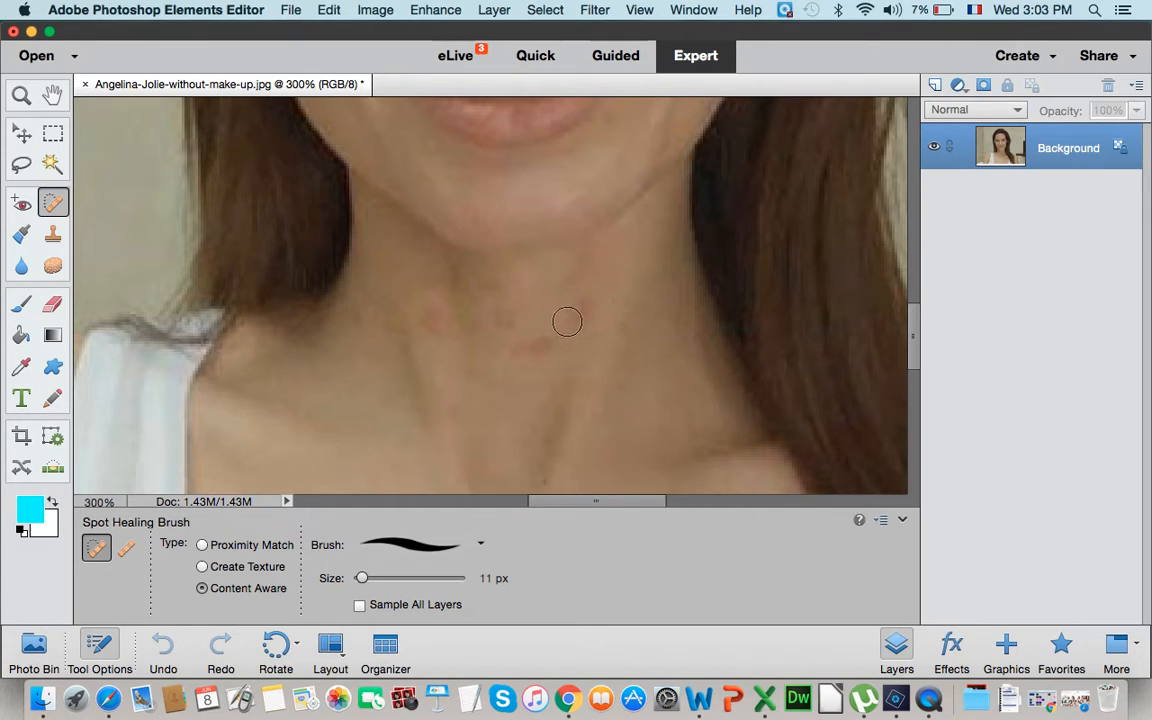
- Remove the red blemishes on the neck below the chin with the 11 px Content Aware Spot Healing Brush
{"action": "left_click", "coordinate": [533, 344]}
{"action": "left_click", "coordinate": [524, 355]}
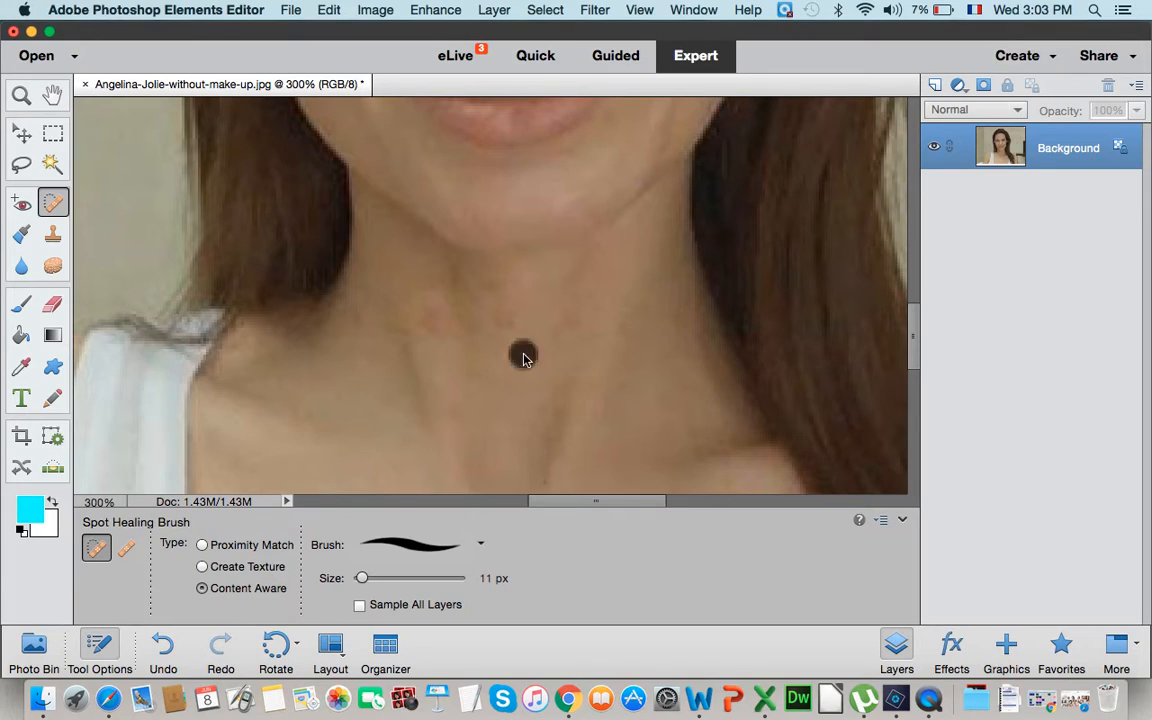
{"action": "left_click", "coordinate": [509, 306]}
{"action": "left_click", "coordinate": [488, 287]}
{"action": "left_click", "coordinate": [486, 318]}
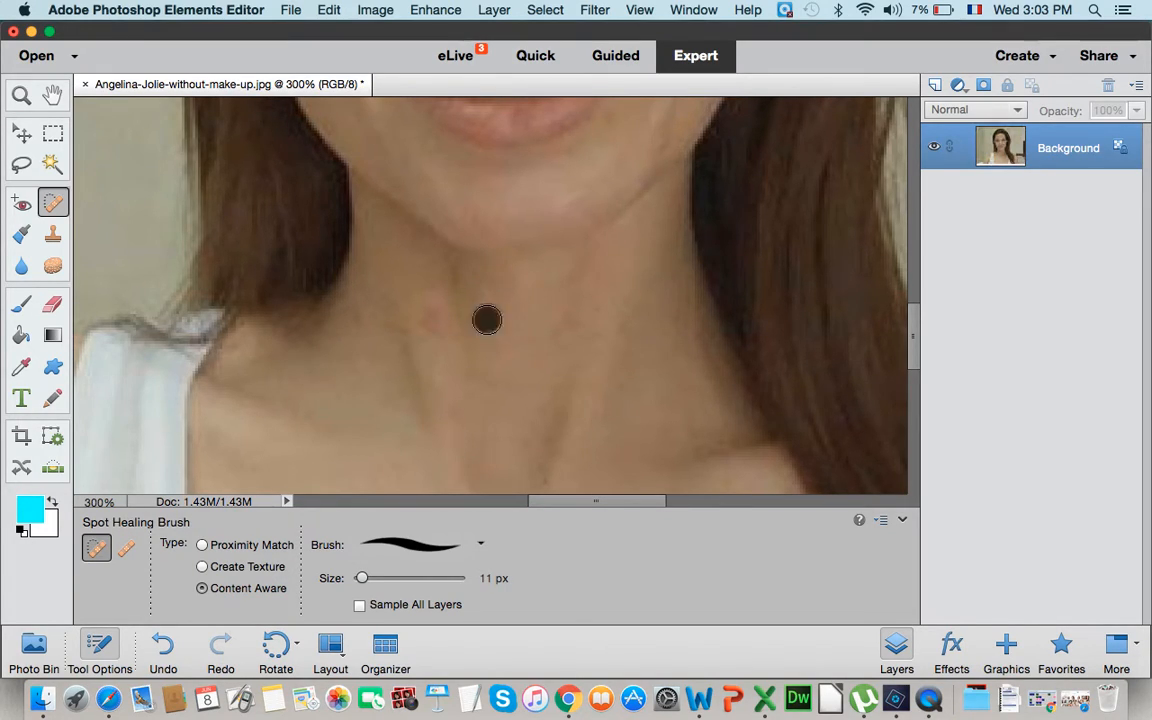
{"action": "left_click", "coordinate": [390, 290]}
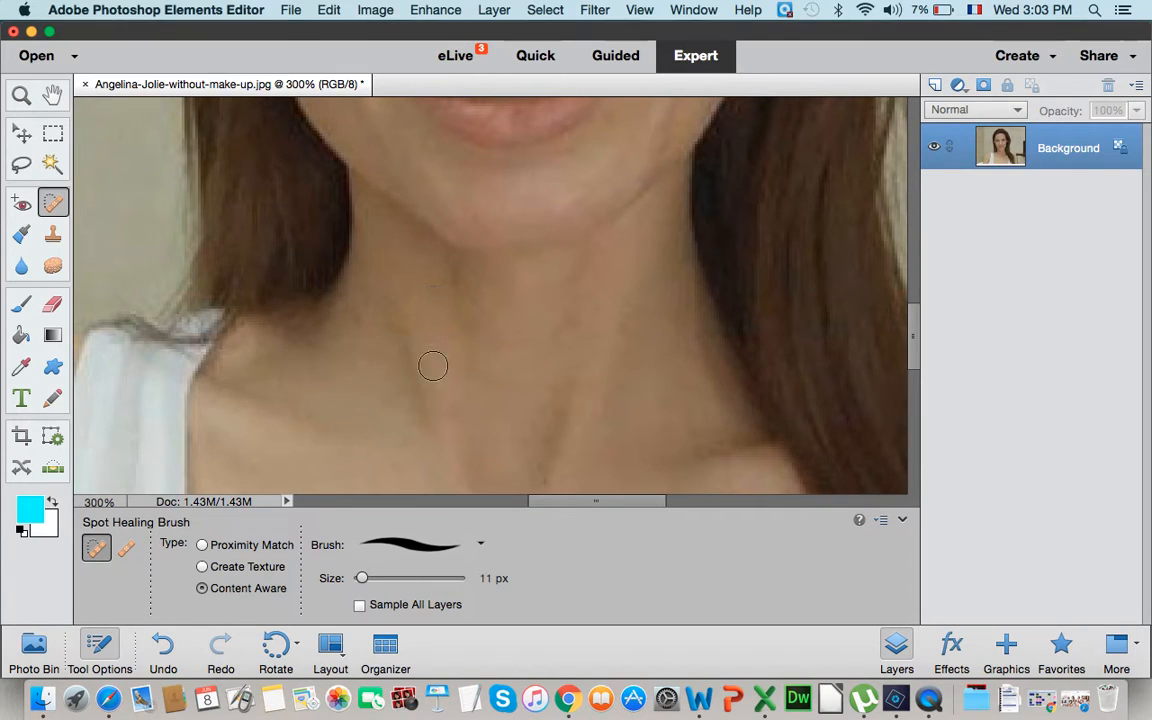
{"action": "left_click", "coordinate": [353, 222]}
{"action": "left_click", "coordinate": [435, 283]}
{"action": "left_click", "coordinate": [440, 307]}
{"action": "left_click", "coordinate": [477, 280]}
{"action": "left_click", "coordinate": [573, 262]}
- Heal the dark spot and nearby marks on the cheek at the left of the photo
{"action": "scroll", "coordinate": [620, 368], "scroll_direction": "up", "scroll_amount": 5}
{"action": "scroll", "coordinate": [413, 186], "scroll_direction": "up", "scroll_amount": 5}
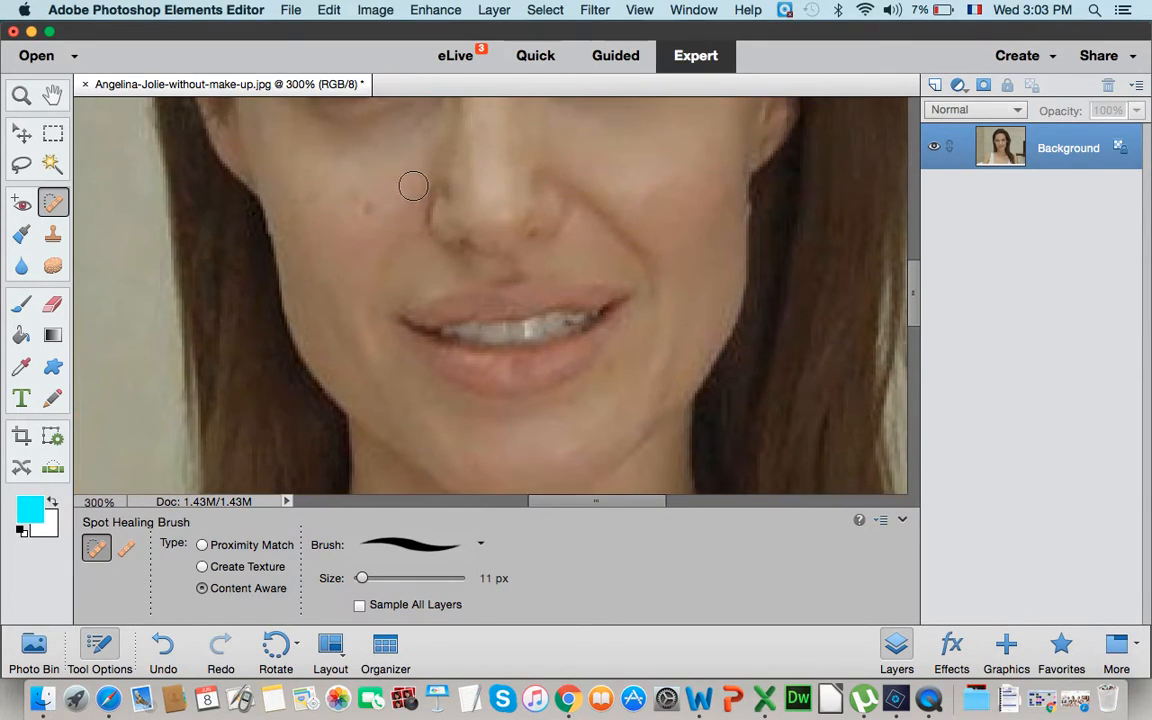
{"action": "left_click", "coordinate": [370, 247]}
{"action": "left_click", "coordinate": [326, 209]}
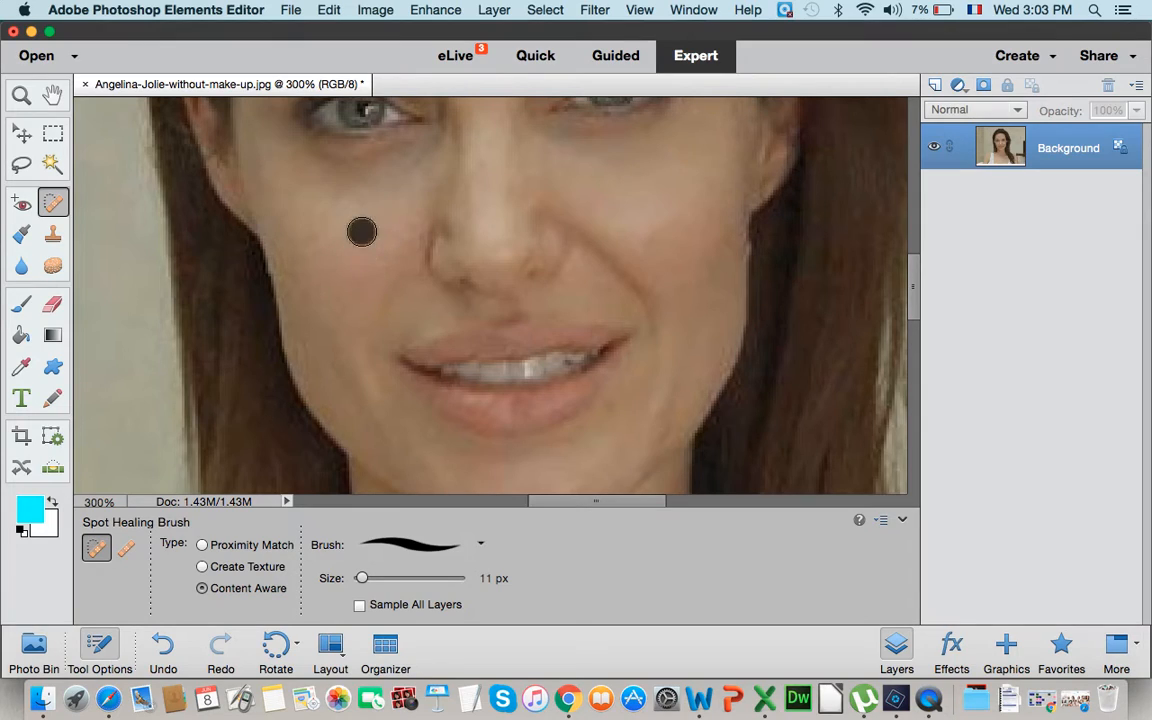
{"action": "left_click", "coordinate": [323, 204]}
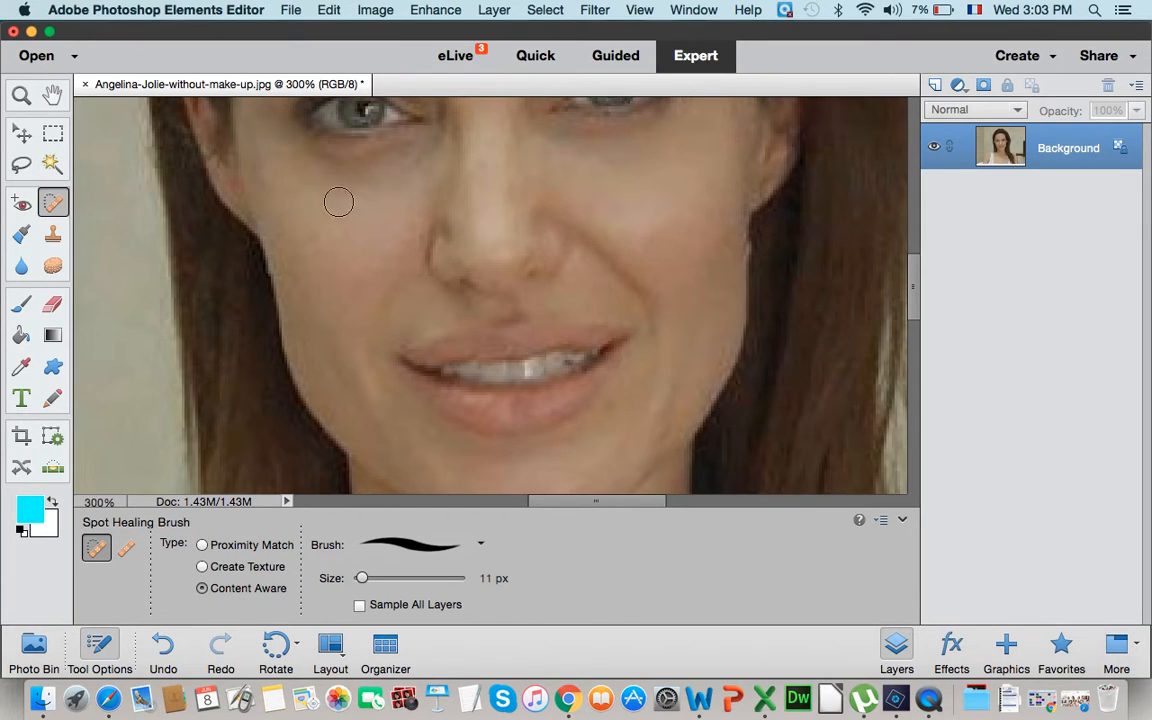
- Spot-heal the skin under both eyes and on the cheek at the right of the photo
{"action": "left_click", "coordinate": [316, 177]}
{"action": "left_click", "coordinate": [335, 169]}
{"action": "left_click", "coordinate": [360, 160]}
{"action": "left_click", "coordinate": [371, 154]}
{"action": "left_click", "coordinate": [561, 150]}
{"action": "left_click", "coordinate": [589, 154]}
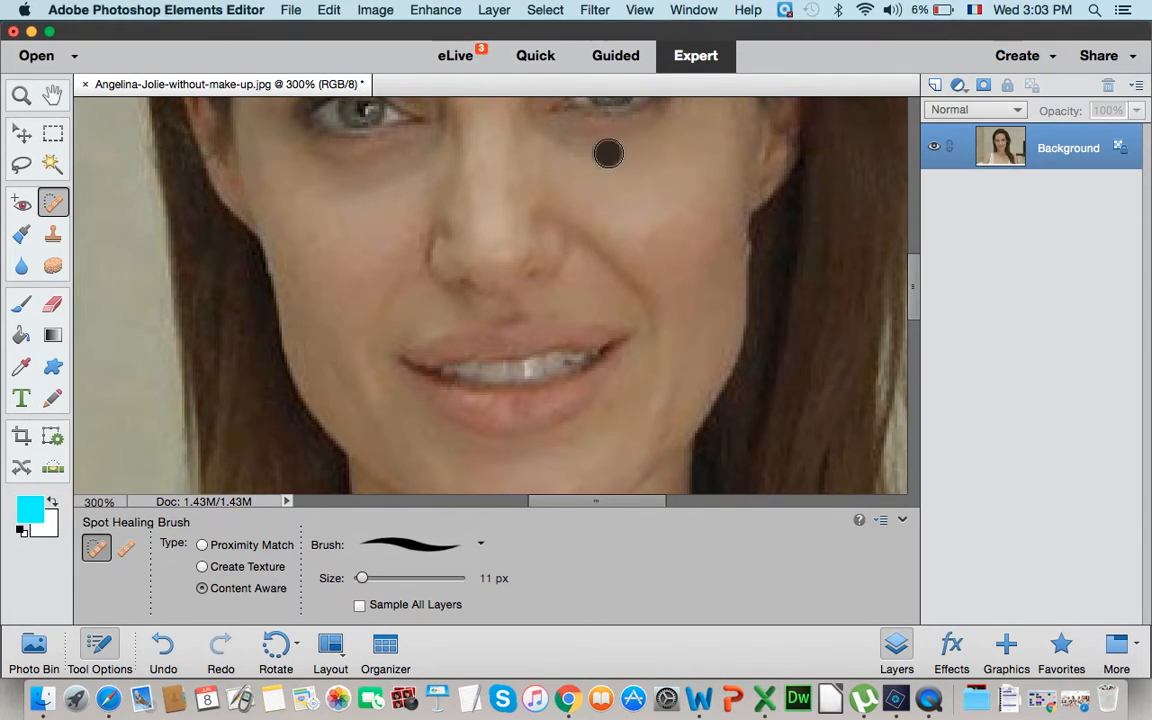
{"action": "left_click", "coordinate": [573, 203]}
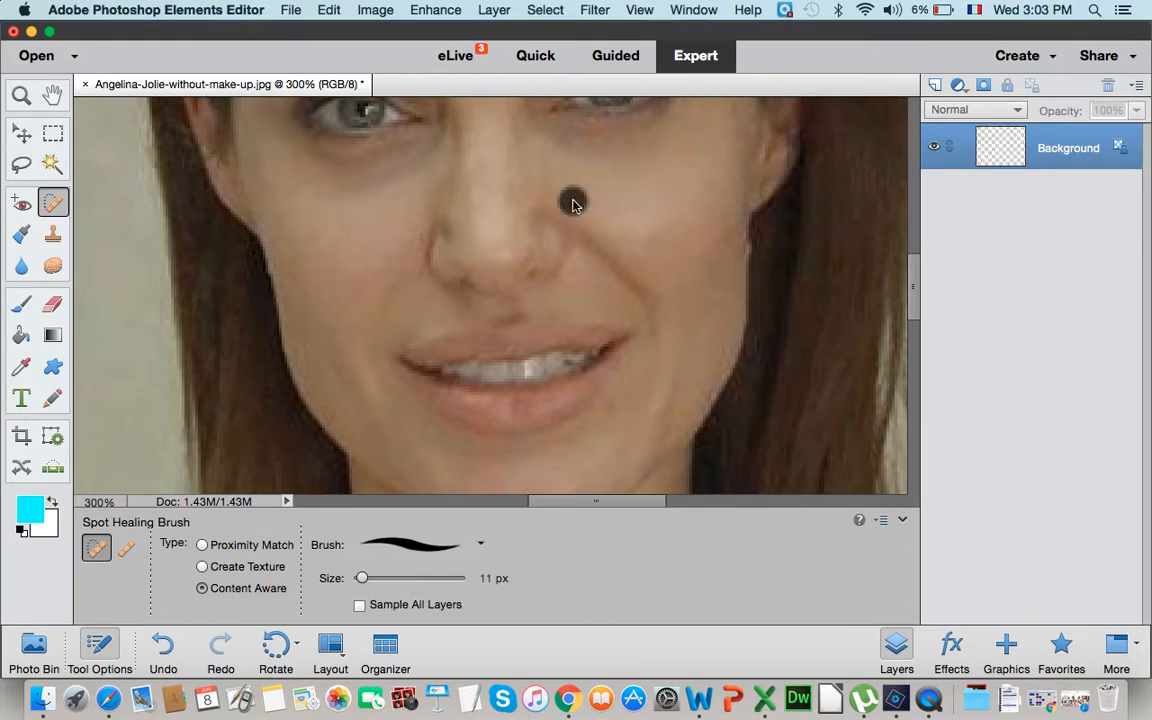
{"action": "left_click", "coordinate": [722, 224]}
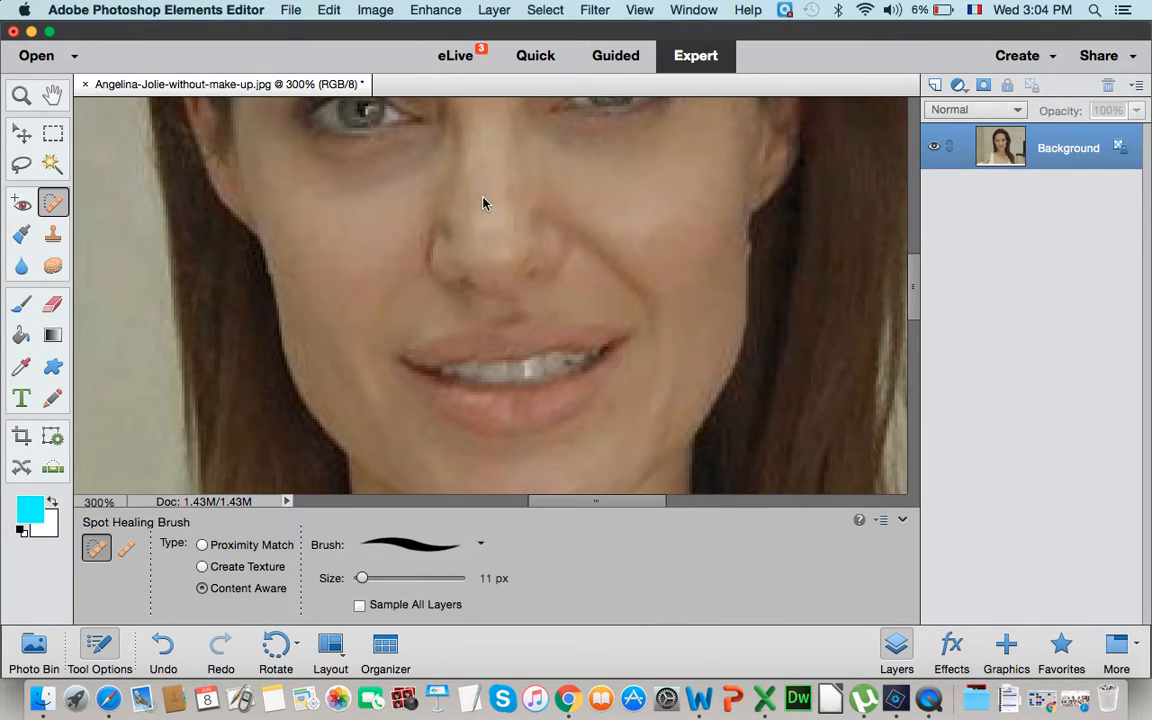
- Remove the red spots across the forehead and above the eyebrow at the left of the photo by spot healing
{"action": "scroll", "coordinate": [483, 200], "scroll_direction": "up", "scroll_amount": 6}
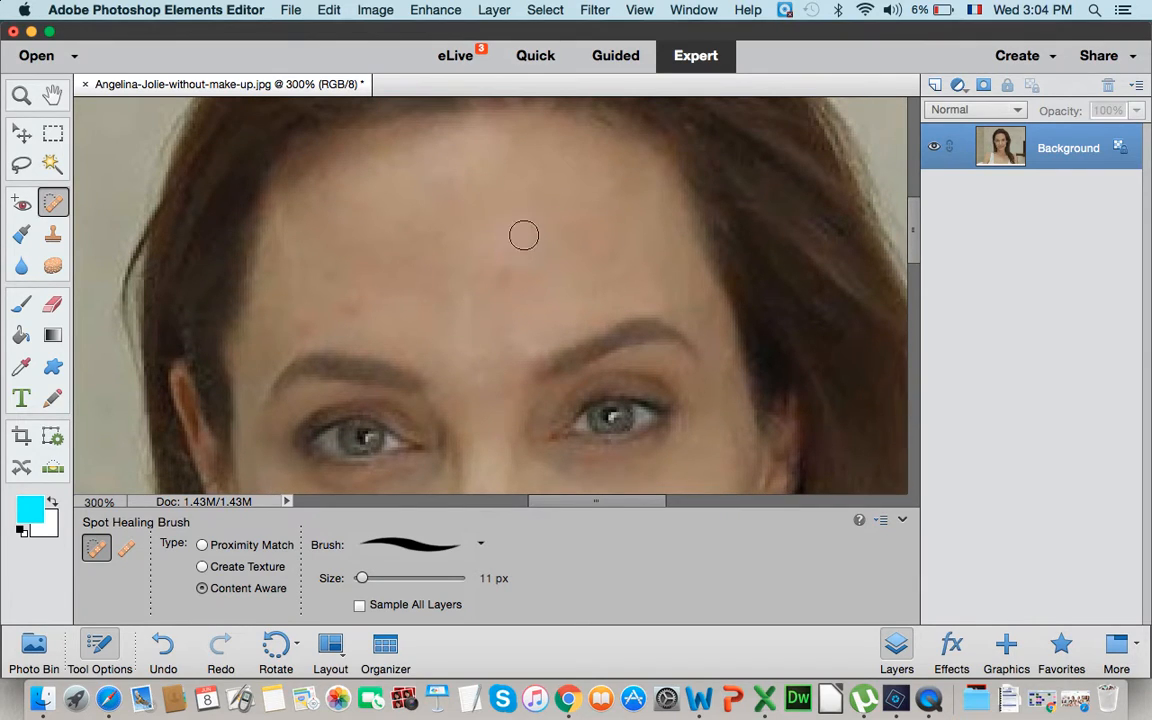
{"action": "left_click", "coordinate": [465, 267]}
{"action": "left_click", "coordinate": [355, 307]}
{"action": "left_click", "coordinate": [340, 322]}
{"action": "left_click", "coordinate": [301, 324]}
{"action": "left_click", "coordinate": [278, 318]}
{"action": "left_click", "coordinate": [505, 275]}
{"action": "left_click", "coordinate": [456, 286]}
{"action": "left_click", "coordinate": [437, 259]}
{"action": "left_click", "coordinate": [409, 288]}
{"action": "left_click", "coordinate": [354, 296]}
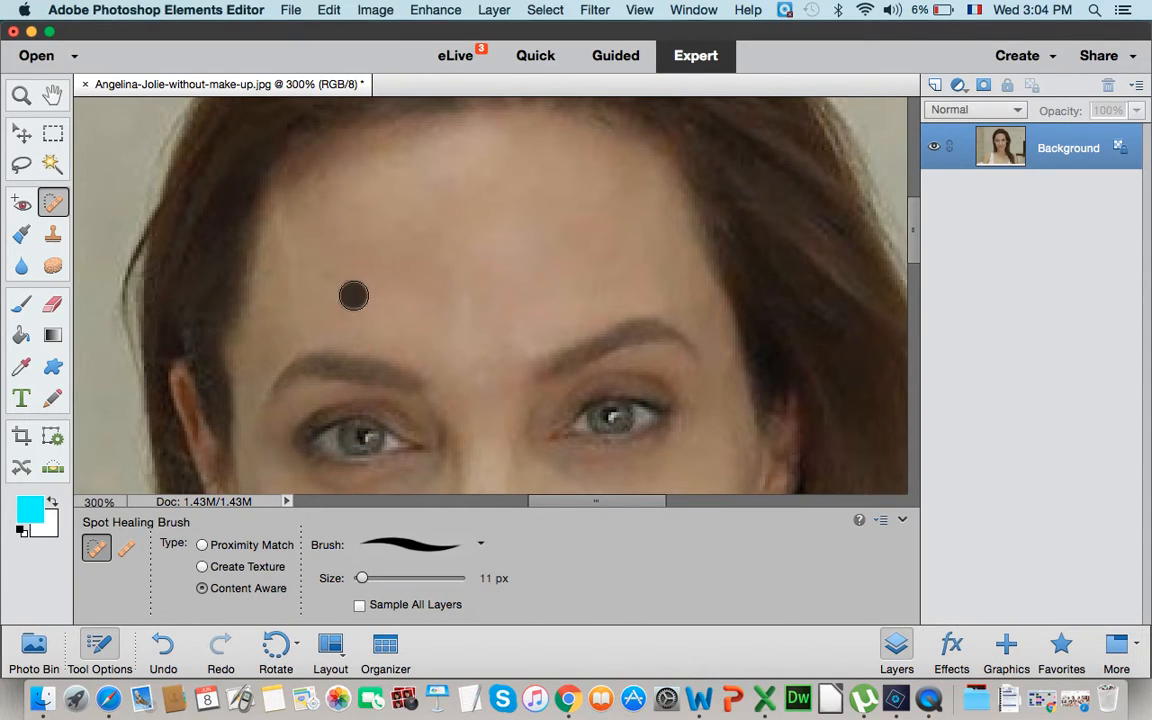
- Heal the skin between the eyebrows and in the middle of the lower forehead
{"action": "left_click", "coordinate": [463, 378]}
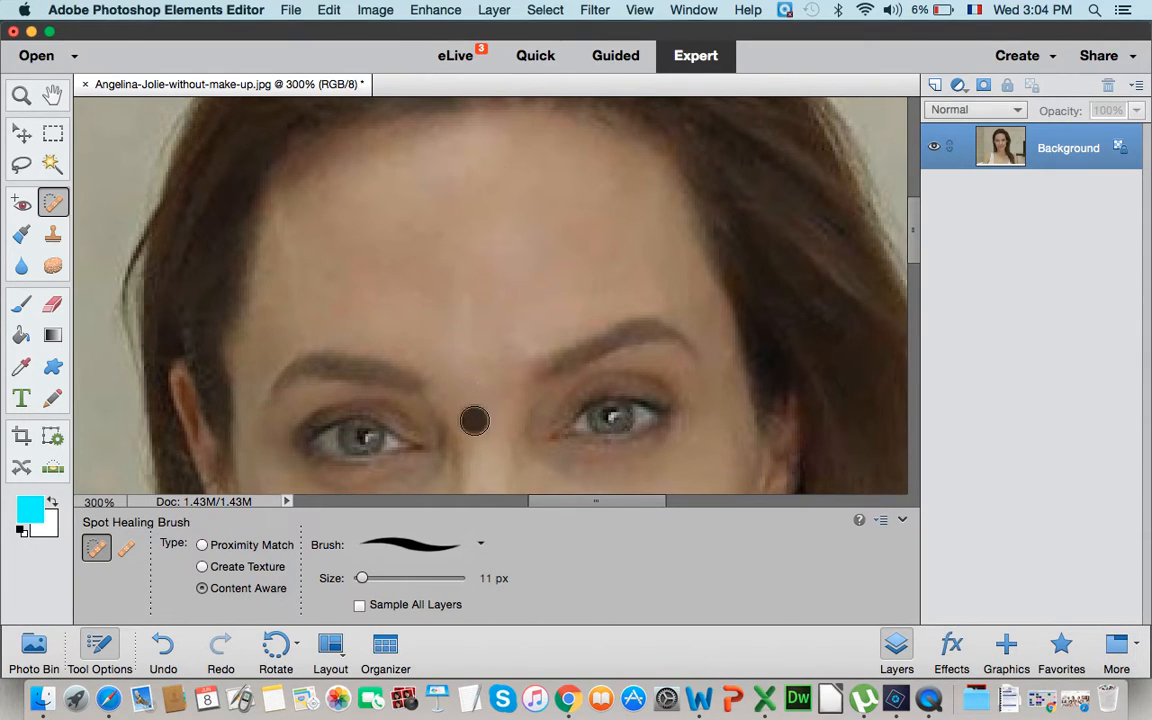
{"action": "left_click", "coordinate": [496, 378]}
{"action": "left_click", "coordinate": [497, 393]}
{"action": "left_click", "coordinate": [465, 309]}
{"action": "left_click", "coordinate": [512, 293]}
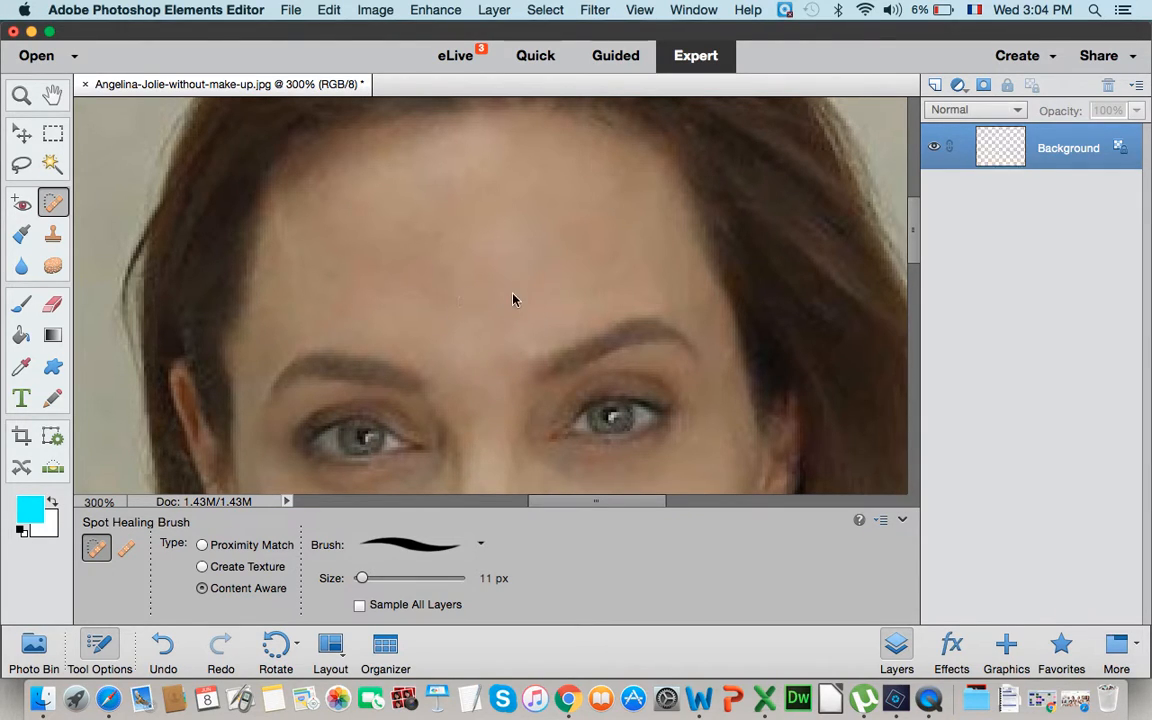
- Spot-heal the marks along the jawline at the left of the photo, undoing and repeating the last healing stroke
{"action": "scroll", "coordinate": [471, 384], "scroll_direction": "down", "scroll_amount": 10}
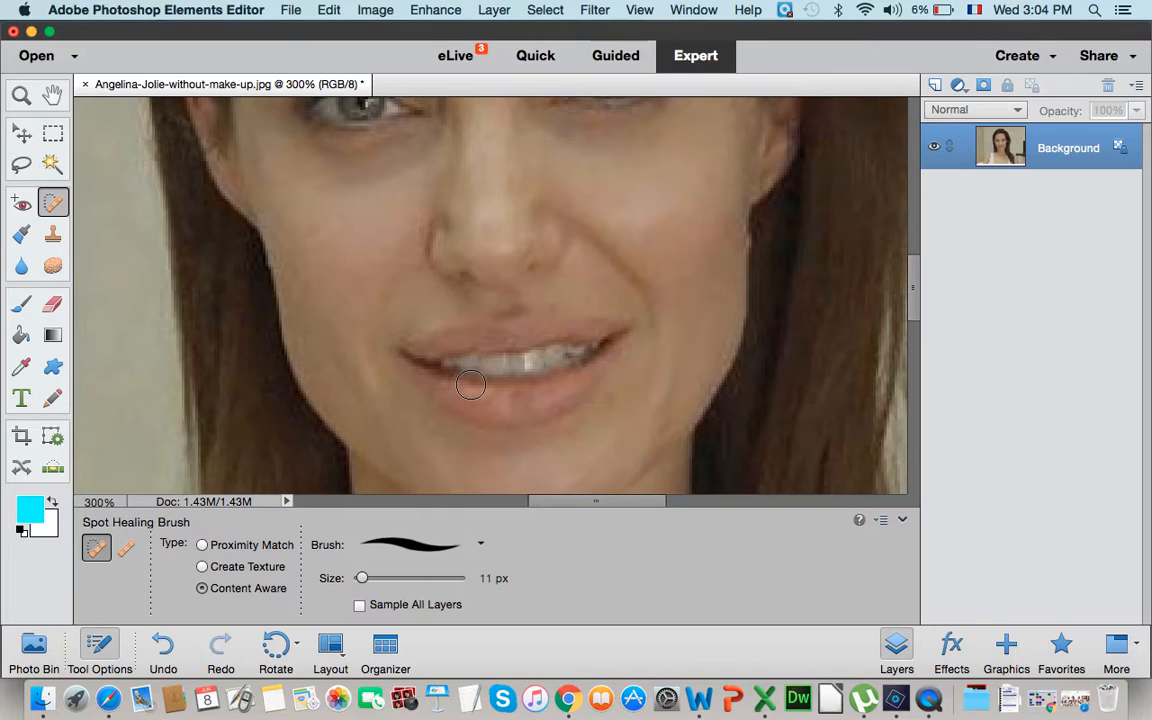
{"action": "left_click", "coordinate": [312, 322]}
{"action": "left_click", "coordinate": [308, 340]}
{"action": "left_click", "coordinate": [307, 342]}
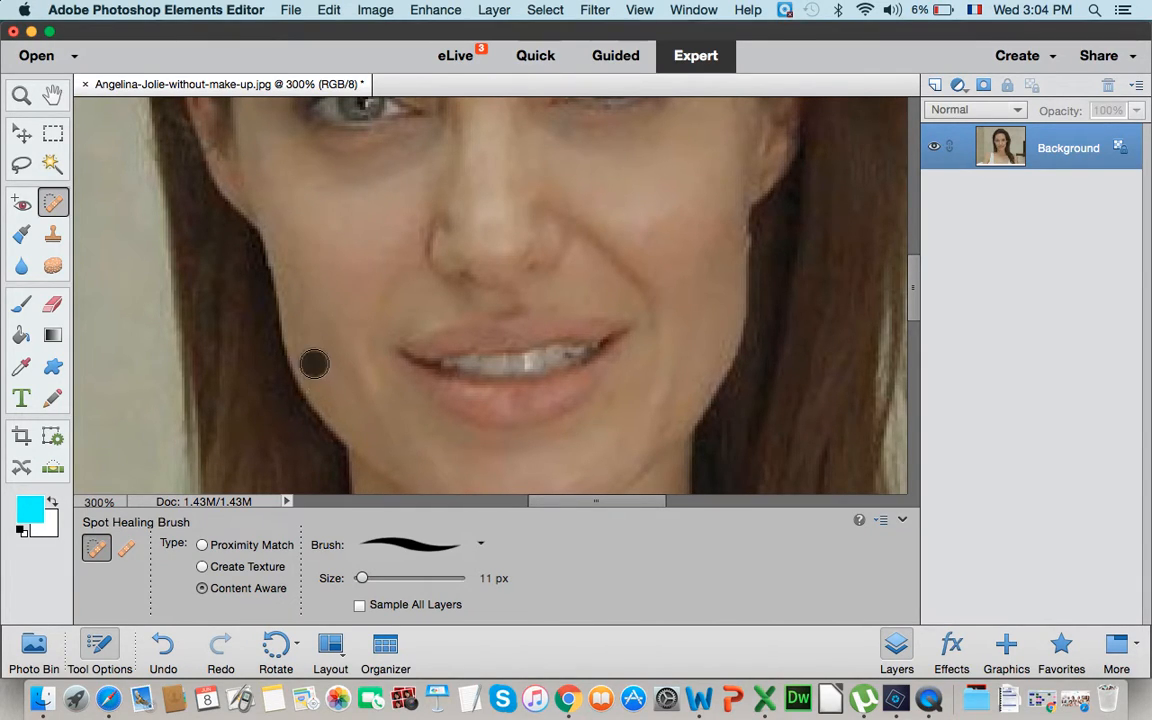
{"action": "left_click", "coordinate": [306, 348]}
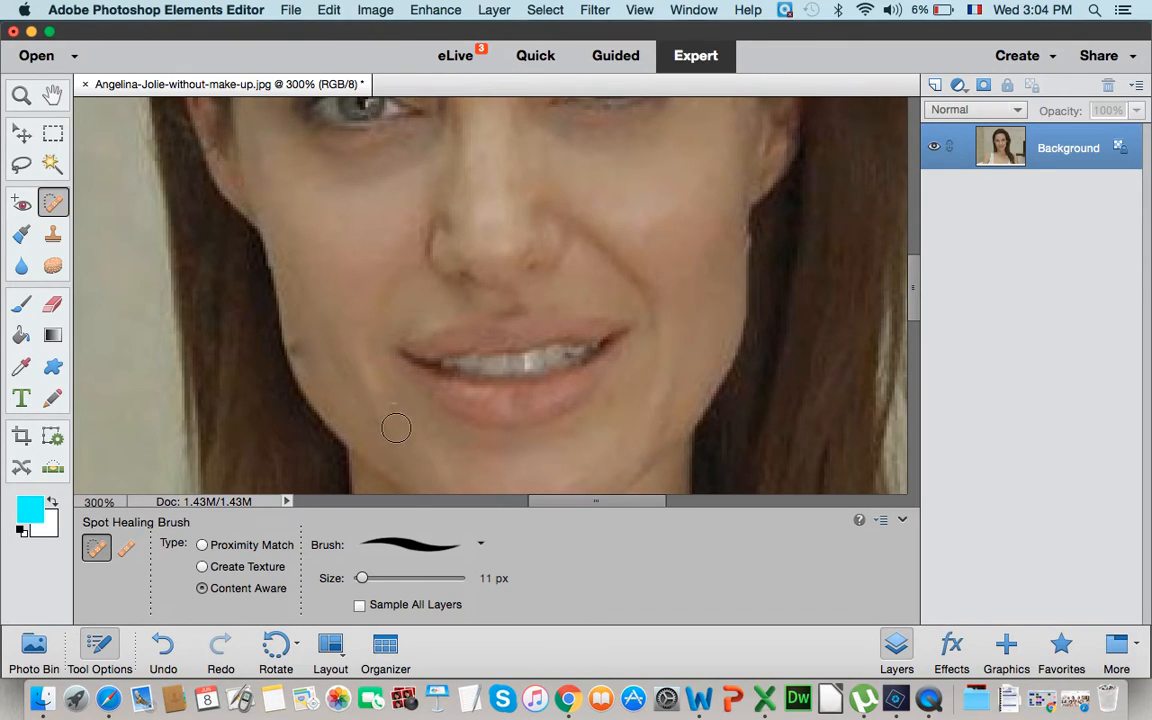
{"action": "key", "text": "super+z"}
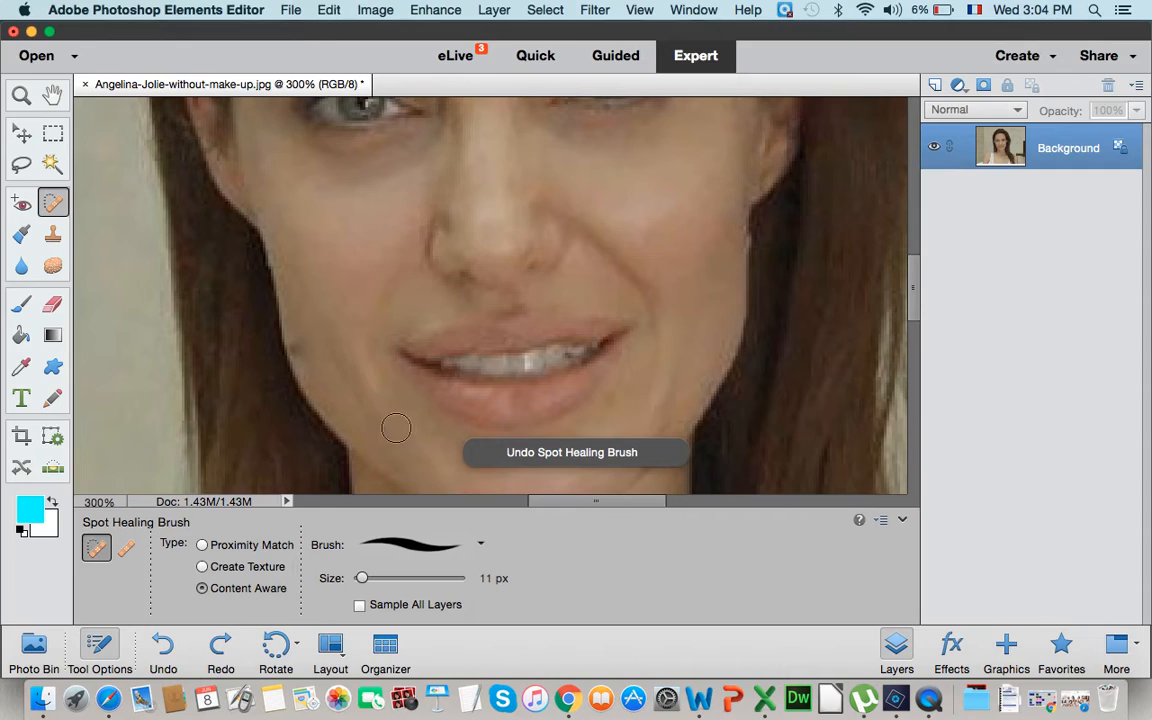
{"action": "left_click", "coordinate": [314, 372]}
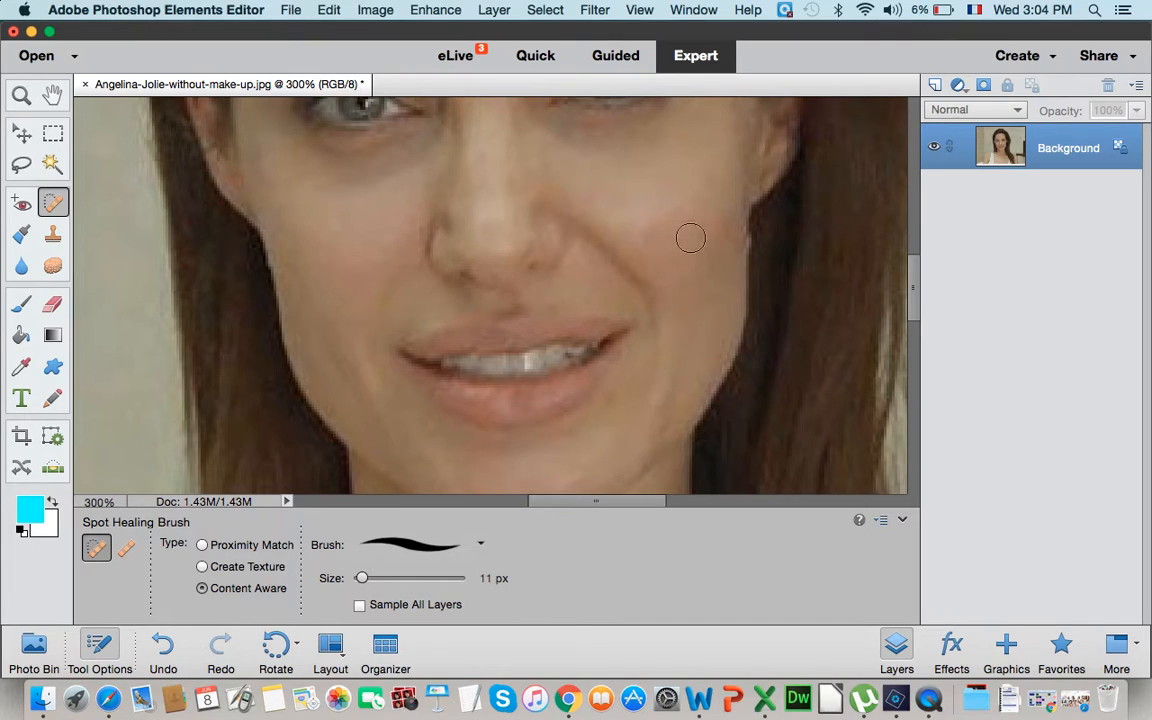
- Even out the upper cheek at the right of the photo and the skin beside the nose by spot healing
{"action": "left_click", "coordinate": [660, 234]}
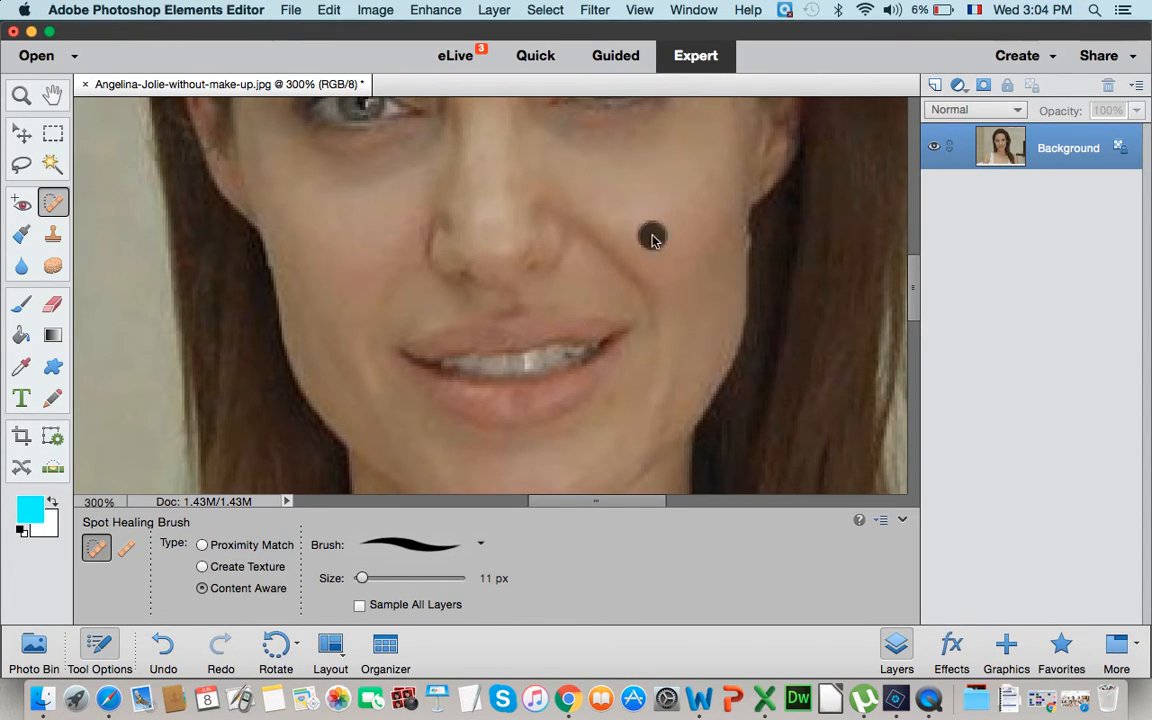
{"action": "left_click", "coordinate": [702, 177]}
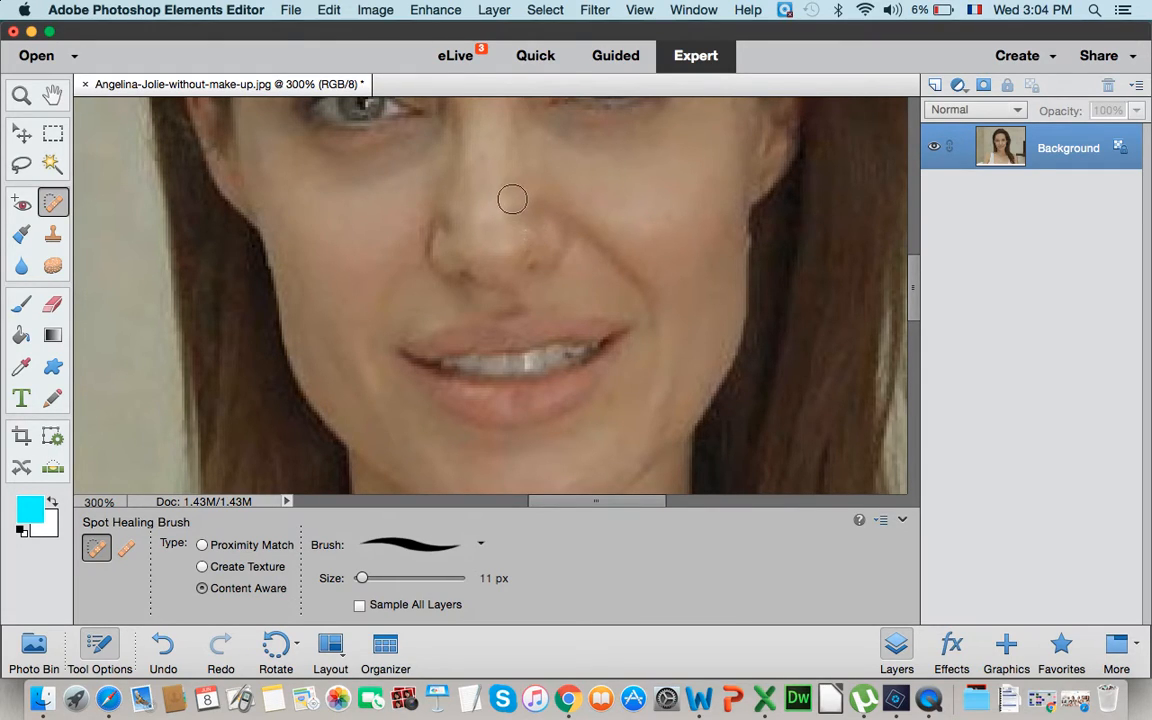
{"action": "left_click", "coordinate": [453, 226]}
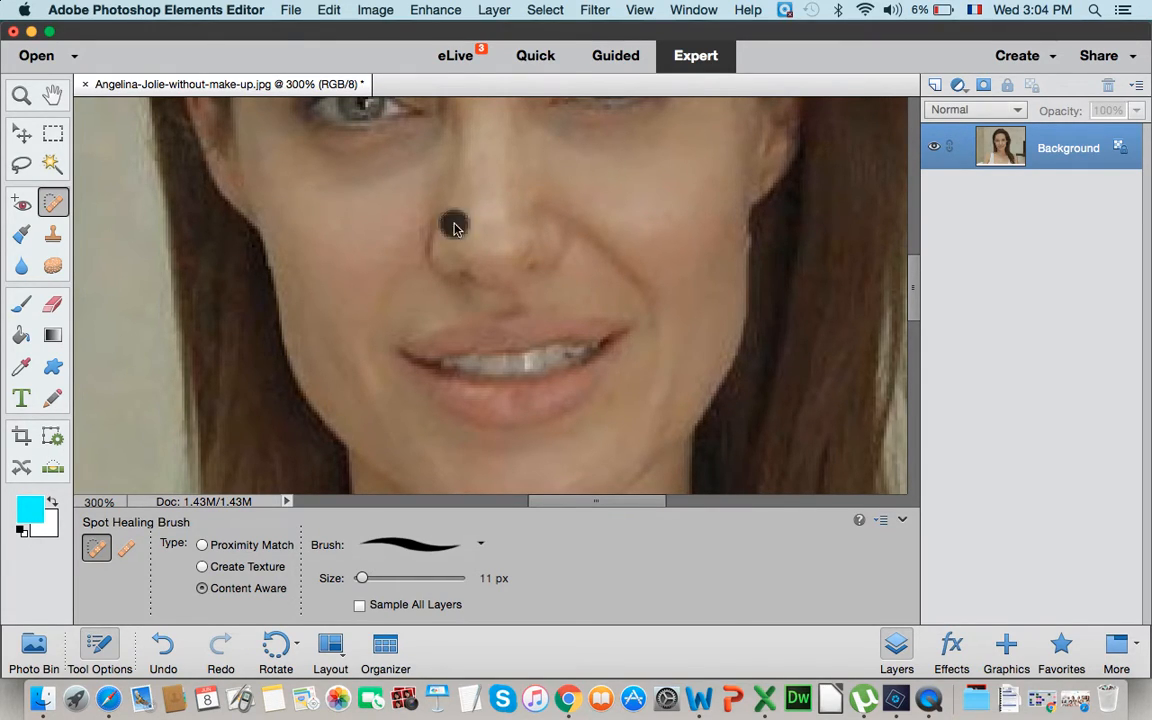
{"action": "left_click", "coordinate": [402, 225]}
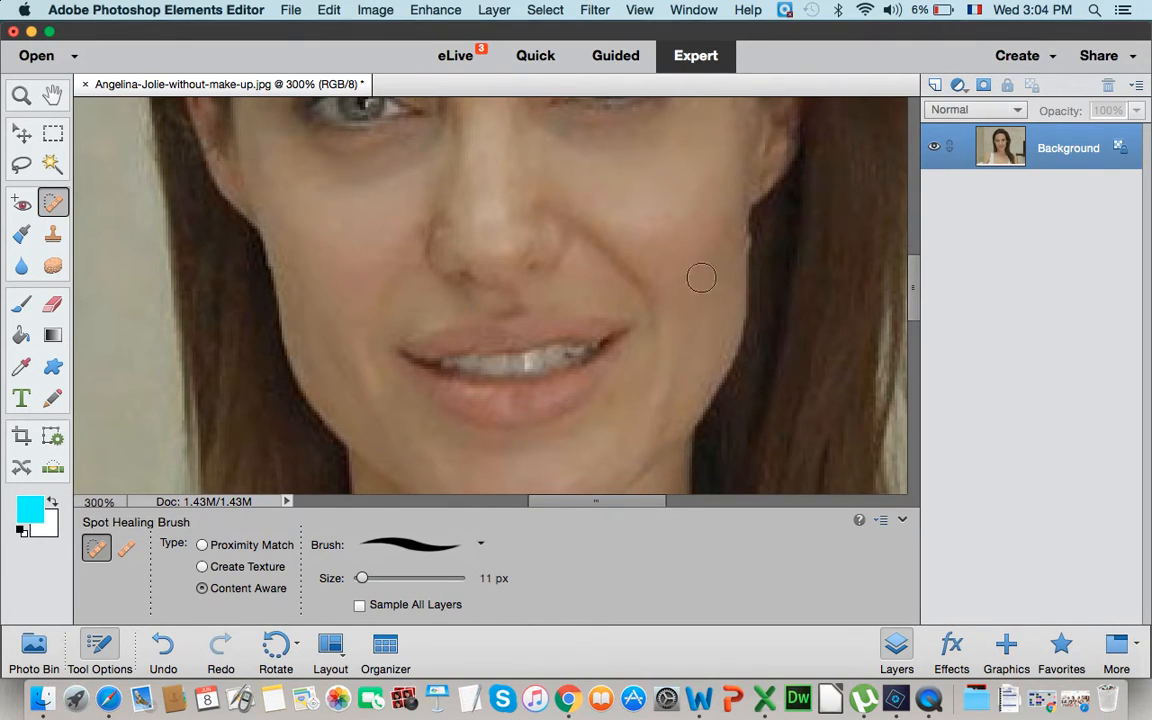
- Zoom in to 700% on the eye at the left of the photo and switch to the Magic Wand
{"action": "scroll", "coordinate": [702, 286], "scroll_direction": "up", "scroll_amount": 5}
{"action": "scroll", "coordinate": [702, 288], "scroll_direction": "up", "scroll_amount": 3}
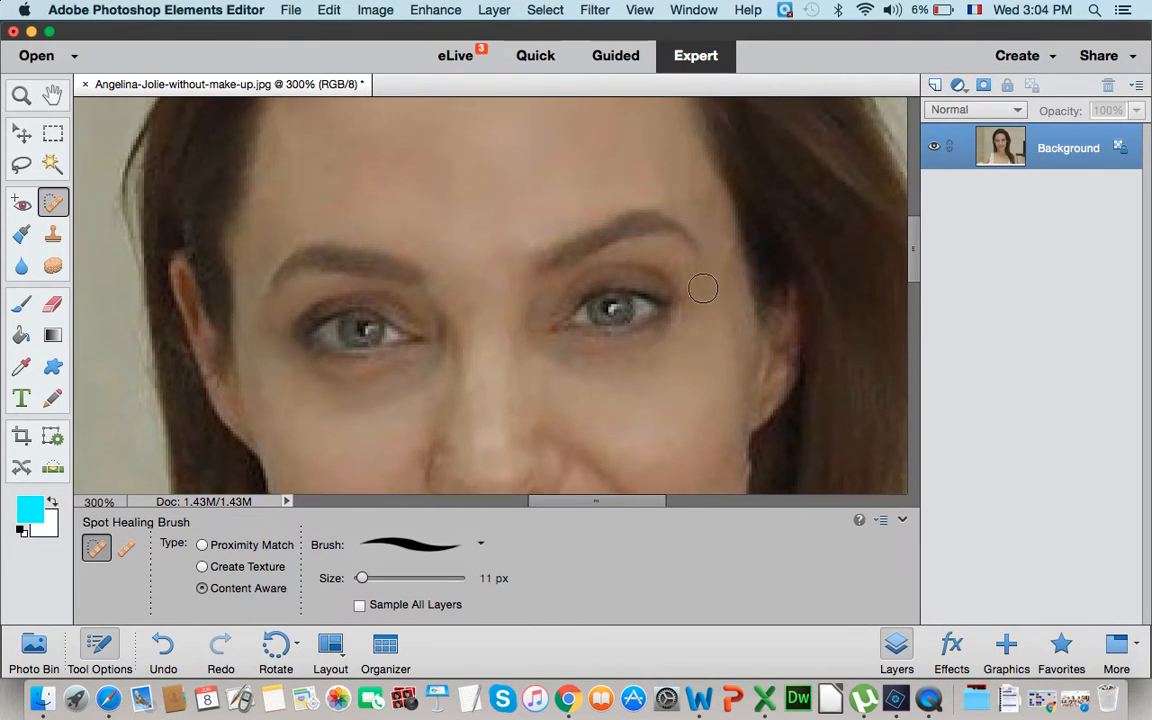
{"action": "scroll", "coordinate": [702, 288], "scroll_direction": "down", "scroll_amount": 3}
{"action": "scroll", "coordinate": [702, 288], "scroll_direction": "down", "scroll_amount": 2}
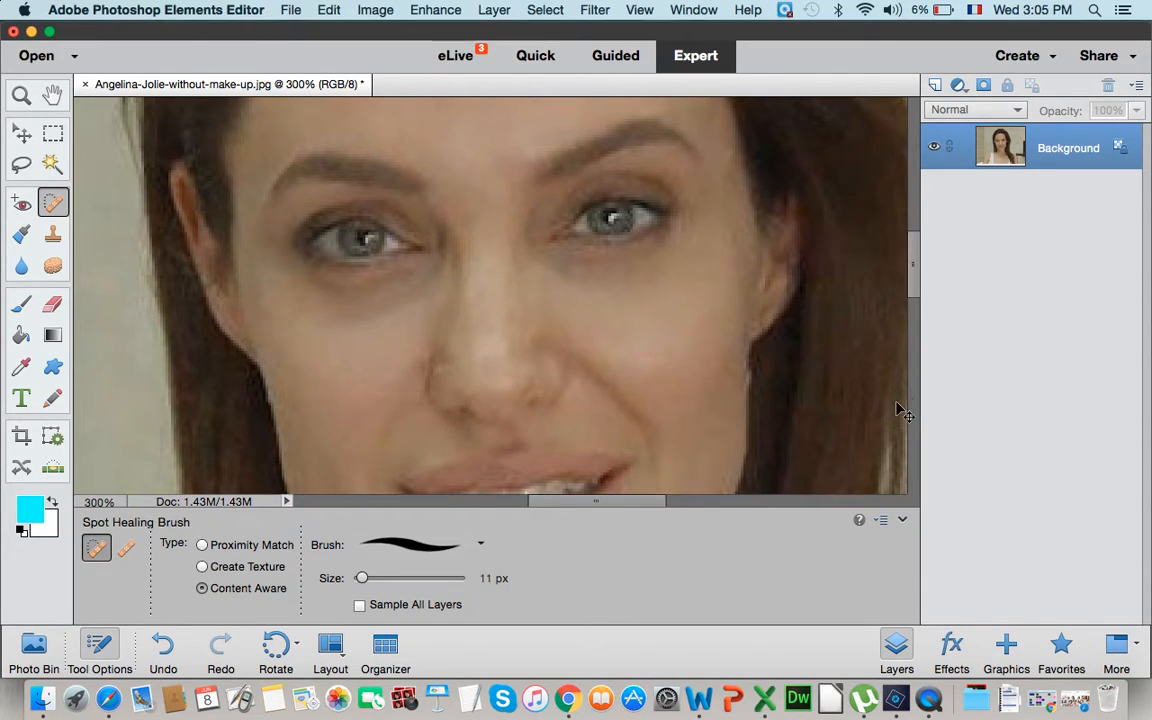
{"action": "key", "text": "super+equal"}
{"action": "key", "text": "super+equal"}
{"action": "key", "text": "super+equal"}
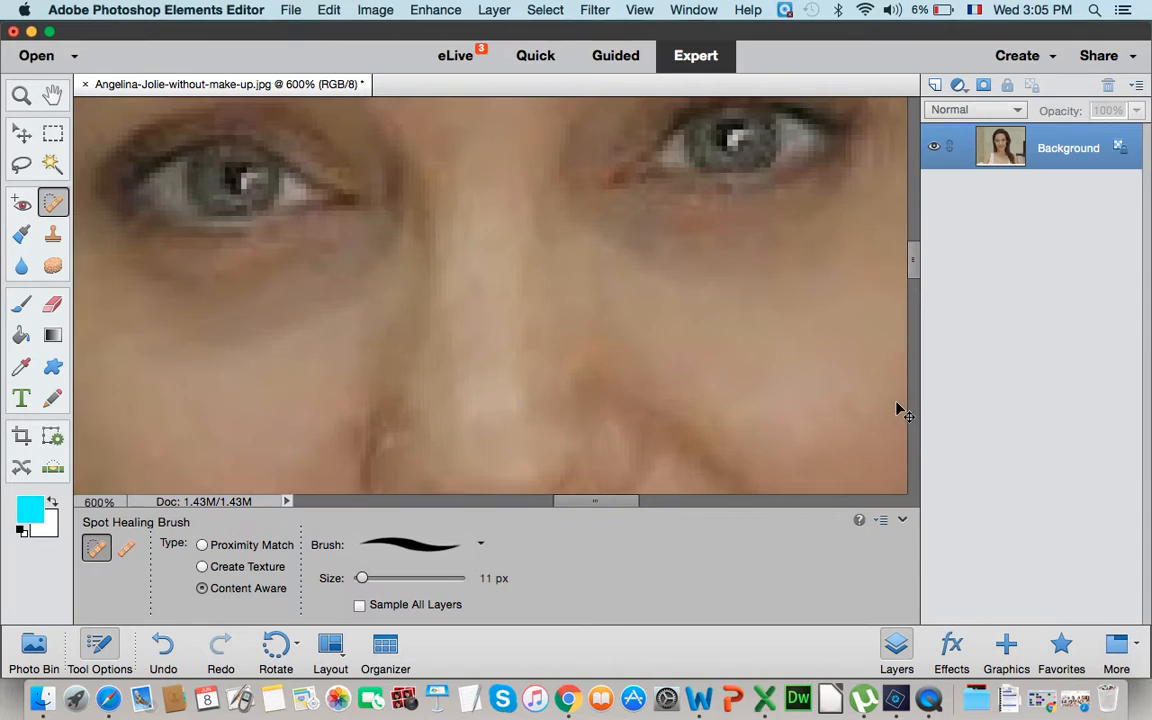
{"action": "scroll", "coordinate": [880, 405], "scroll_direction": "up", "scroll_amount": 4}
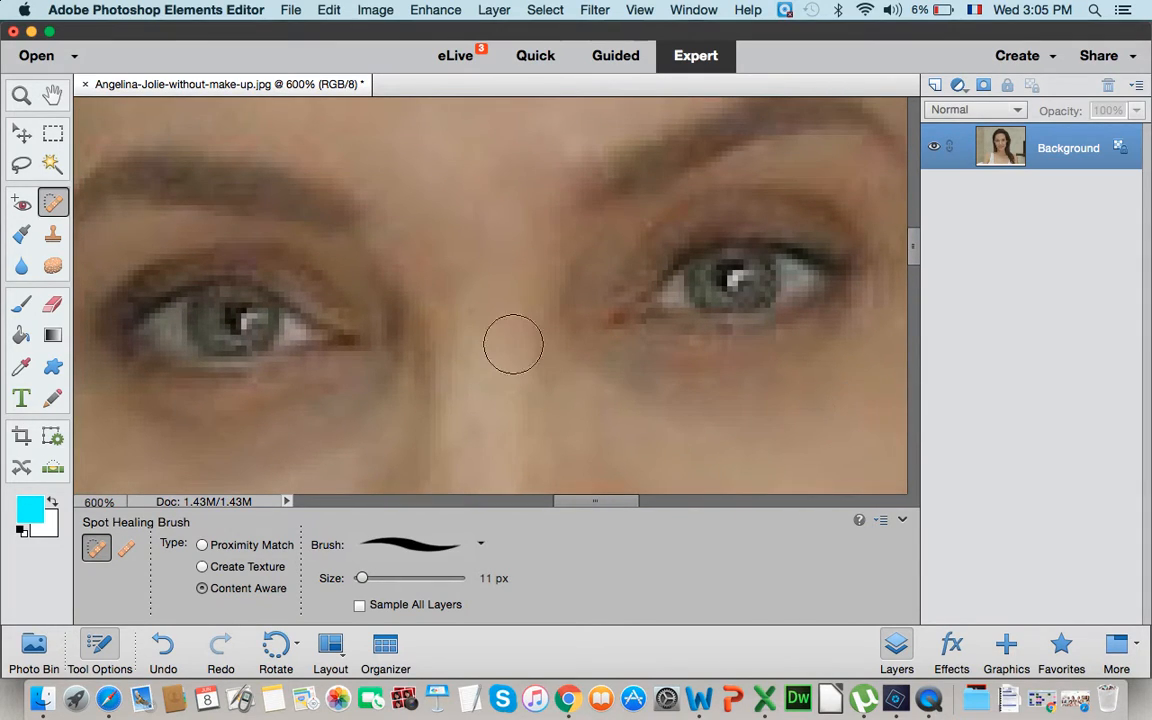
{"action": "key", "text": "super+equal"}
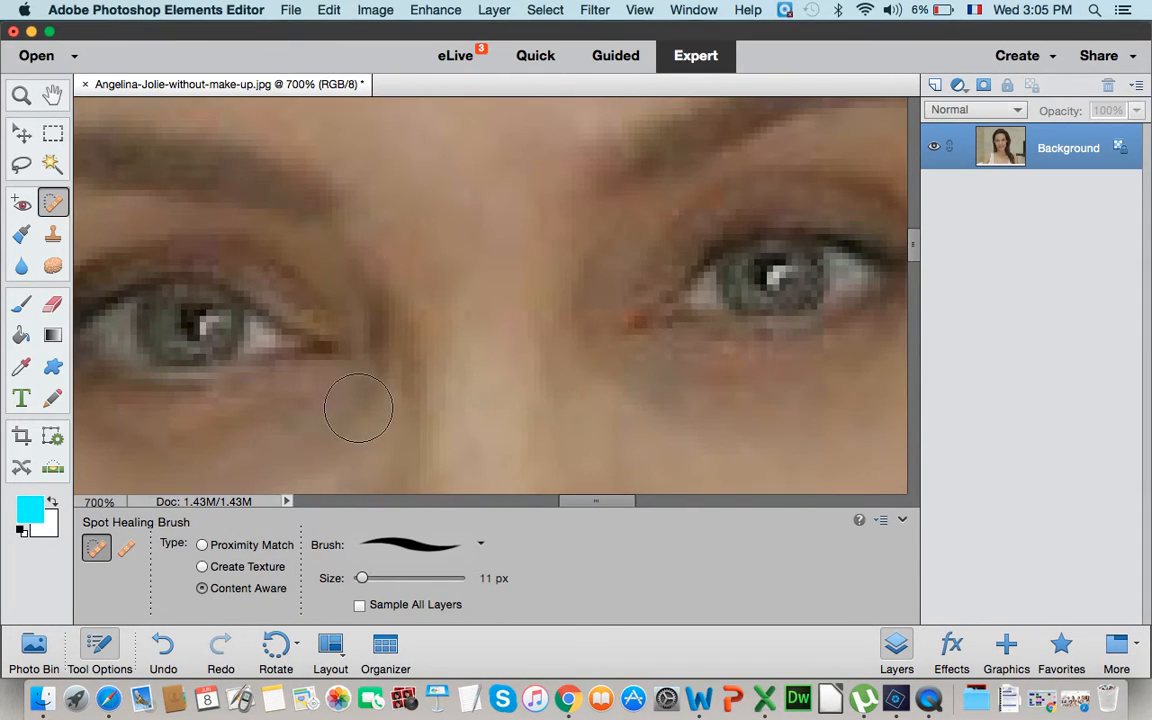
{"action": "scroll", "coordinate": [358, 408], "scroll_direction": "left", "scroll_amount": 3}
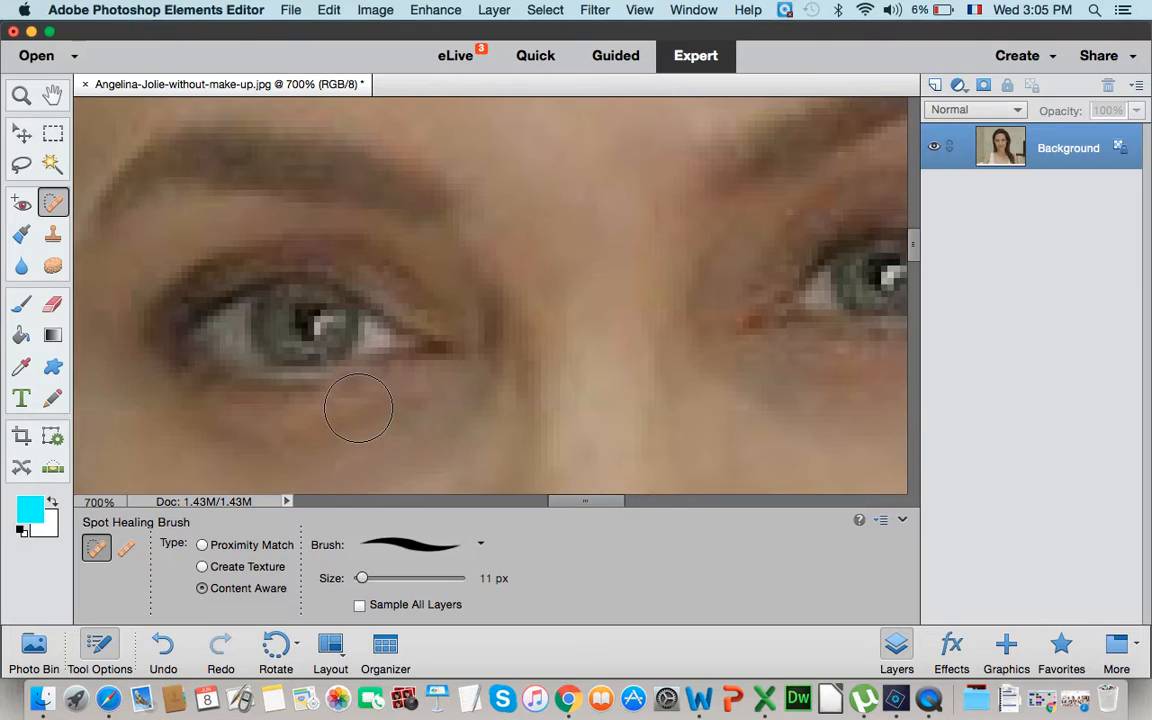
{"action": "left_click", "coordinate": [53, 166]}
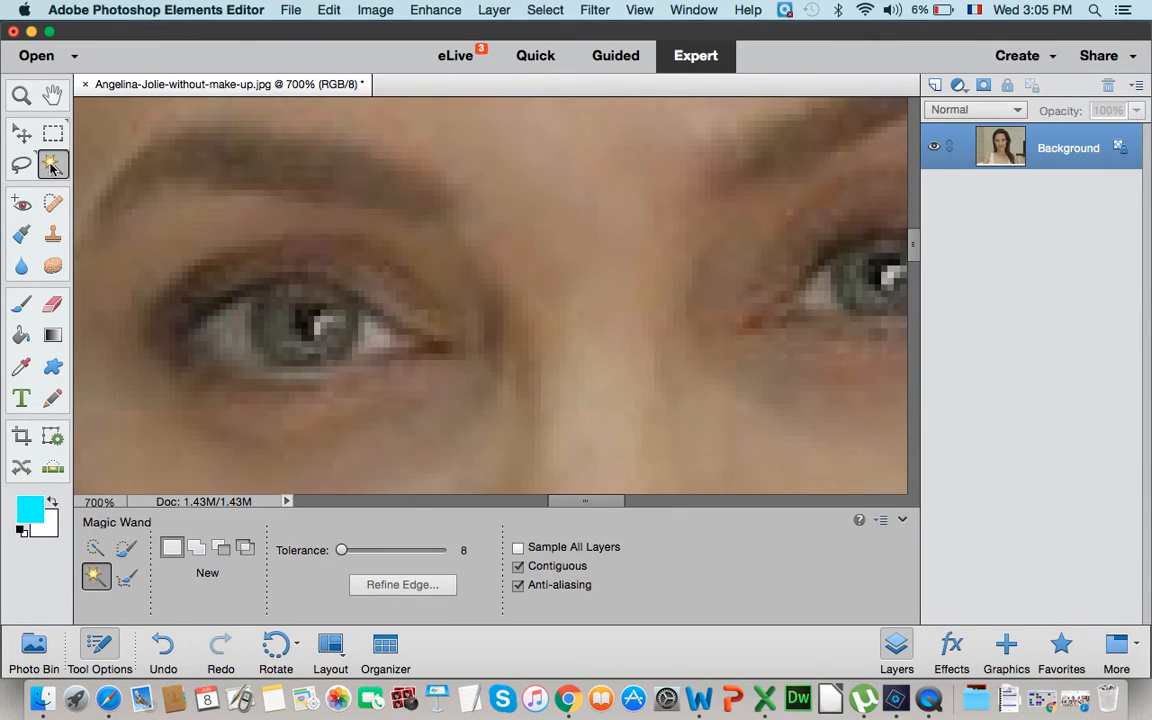
{"action": "left_click", "coordinate": [280, 338]}
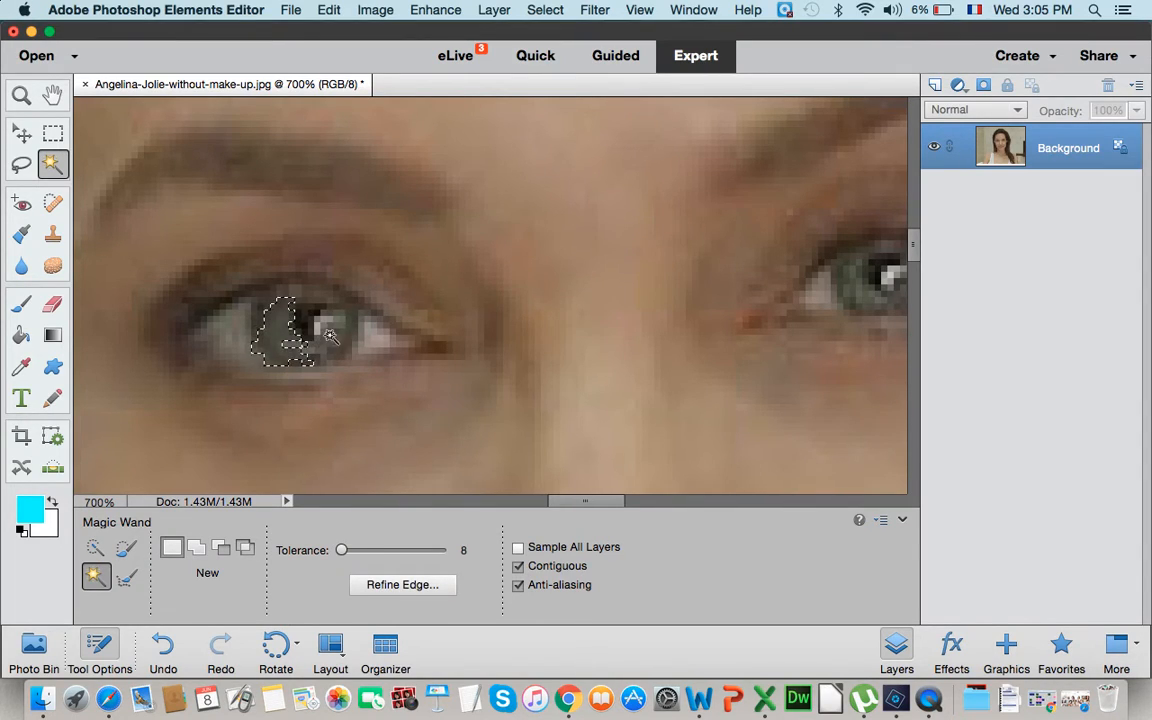
{"action": "key", "text": "shift"}
{"action": "left_click", "coordinate": [261, 316], "text": "shift"}
{"action": "left_click", "coordinate": [254, 318], "text": "shift"}
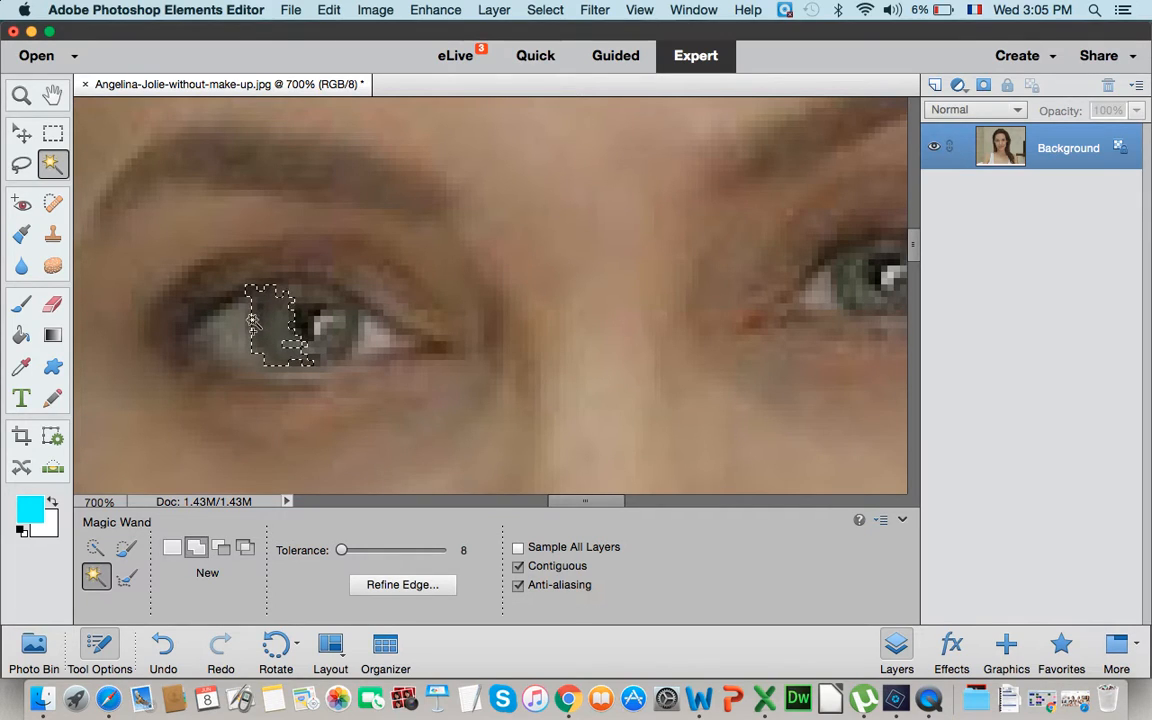
{"action": "left_click", "coordinate": [303, 314], "text": "shift"}
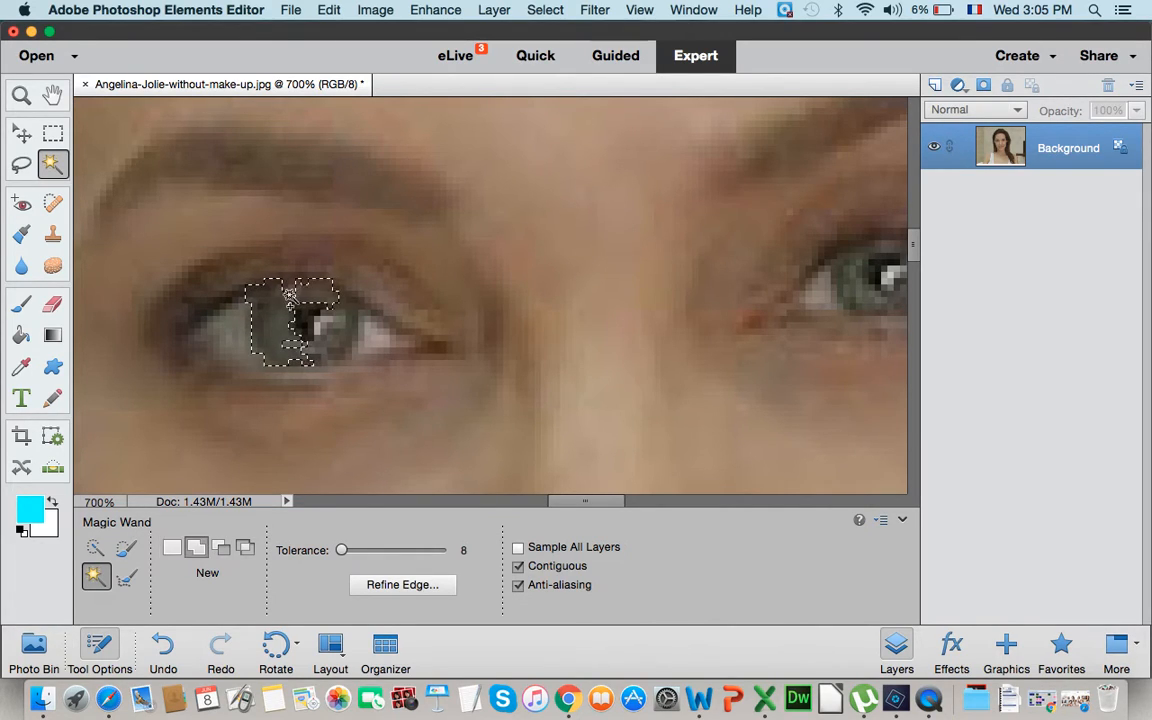
{"action": "left_click", "coordinate": [295, 328], "text": "shift"}
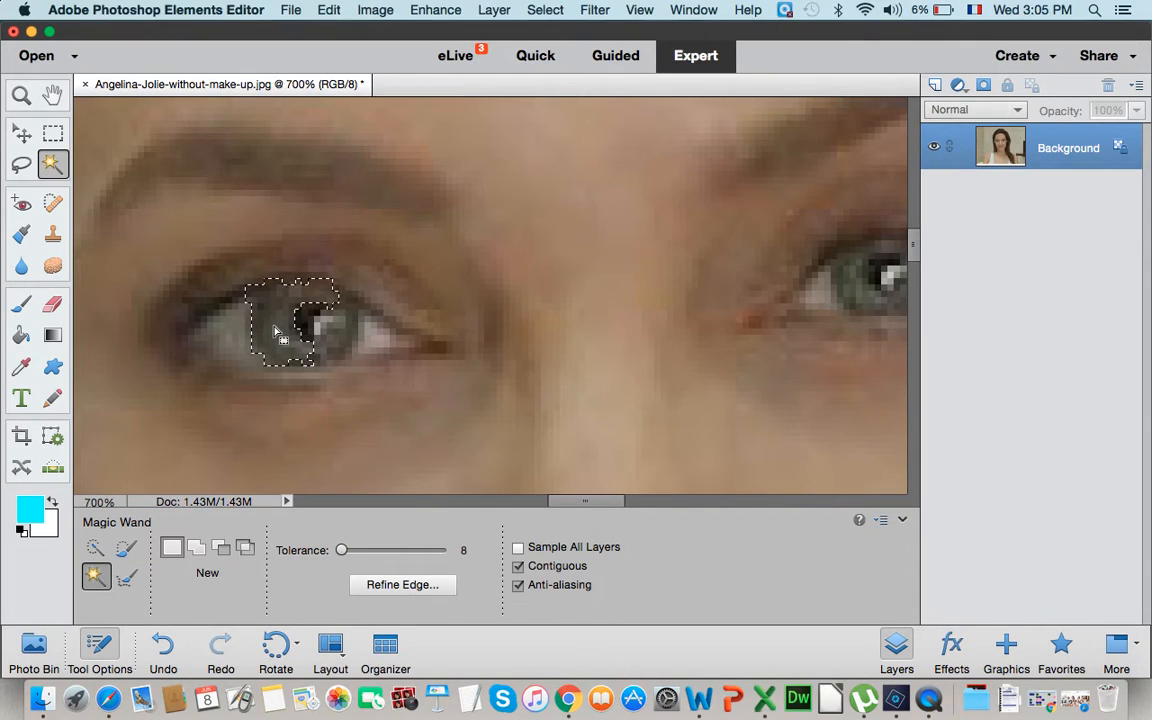
{"action": "key", "text": "super+d"}
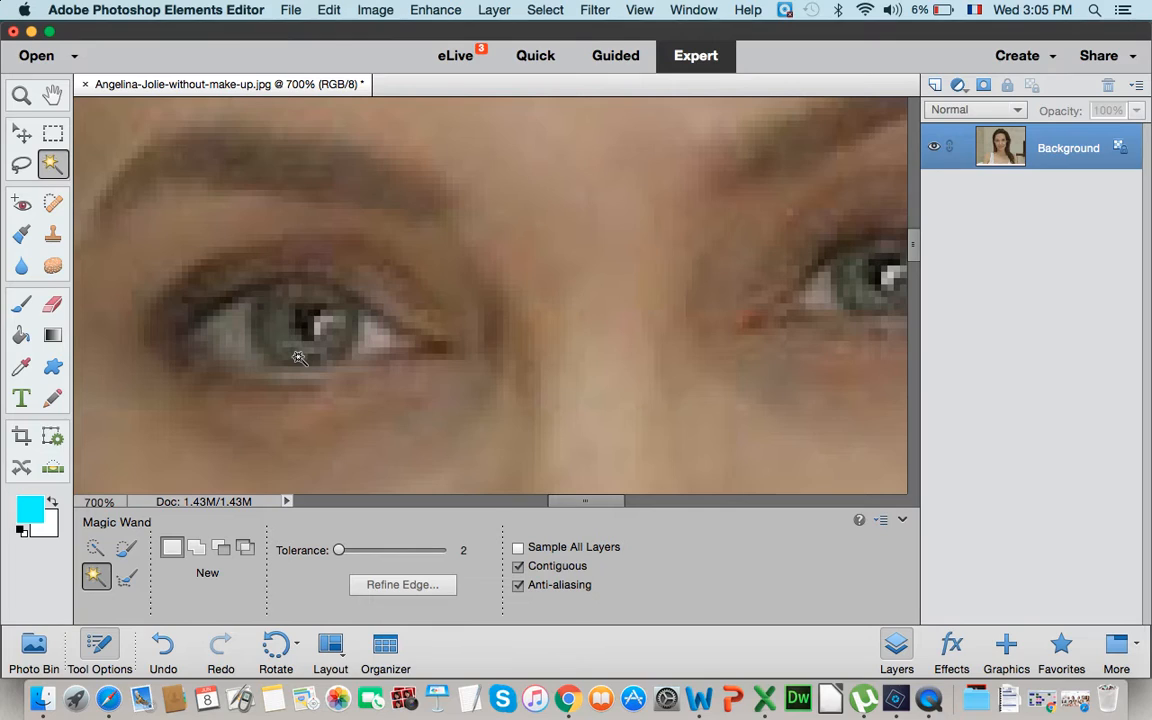
- Select the iris of the eye at the left of the photo around the pupil, adding areas with the Magic Wand at tolerance 2
{"action": "left_click", "coordinate": [275, 334]}
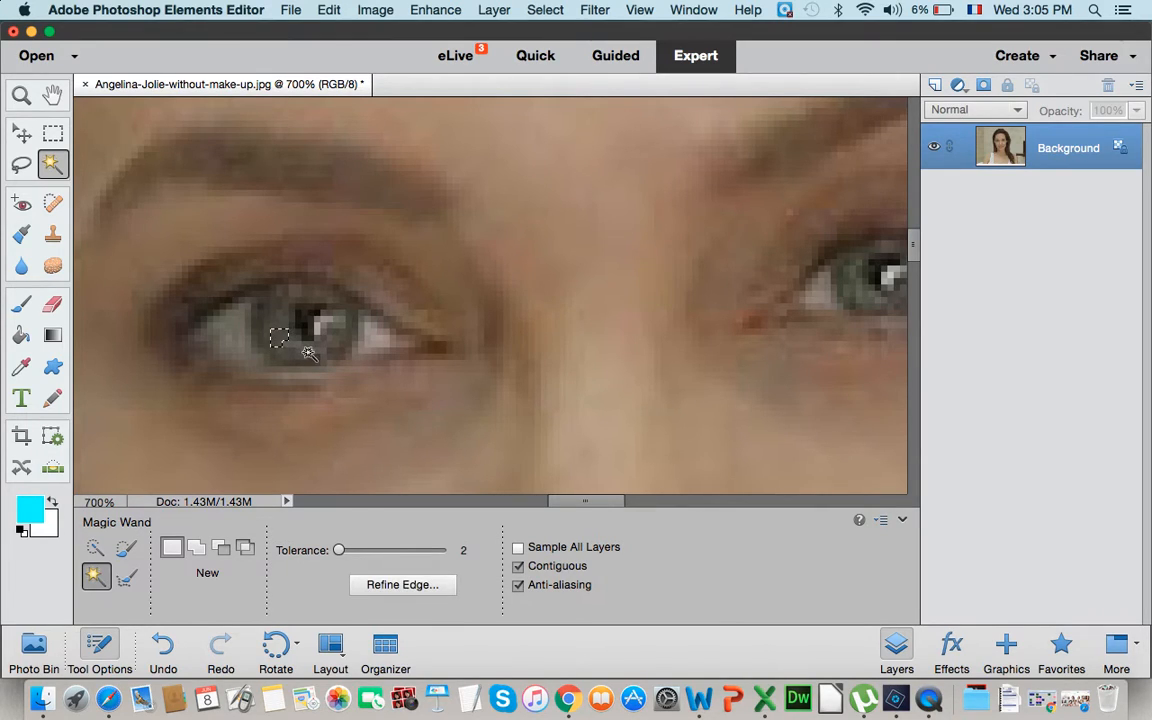
{"action": "left_click", "coordinate": [267, 330], "text": "shift"}
{"action": "left_click", "coordinate": [258, 338], "text": "shift"}
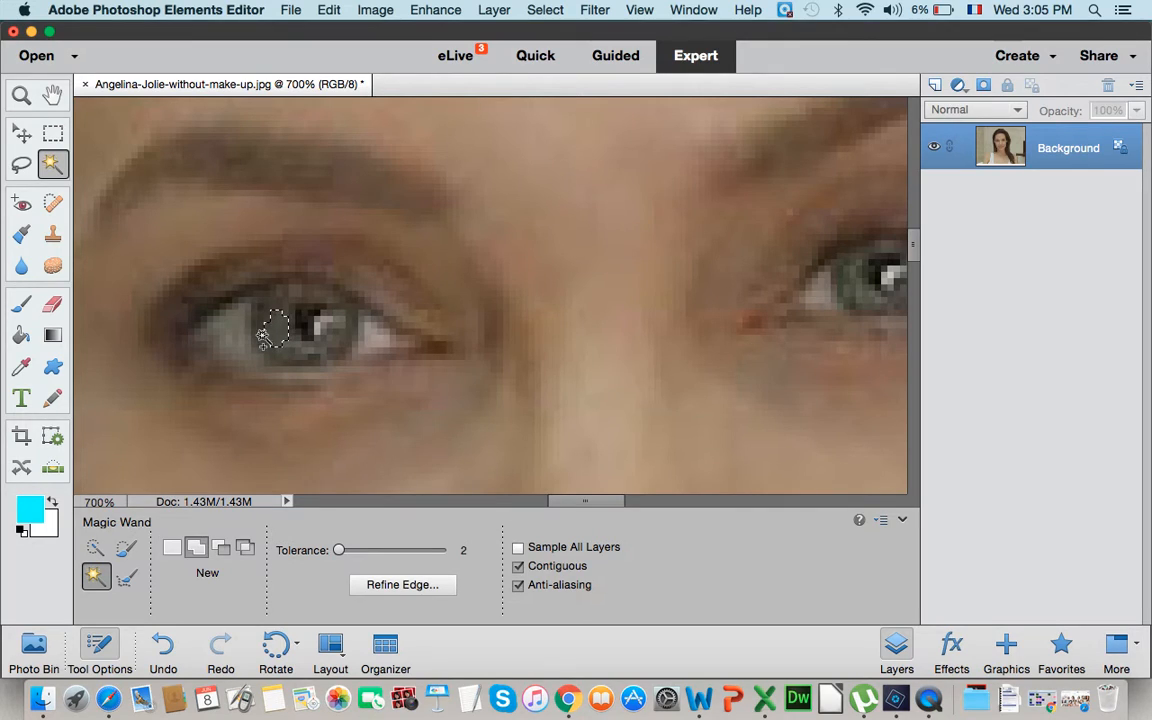
{"action": "left_click", "coordinate": [260, 316], "text": "shift"}
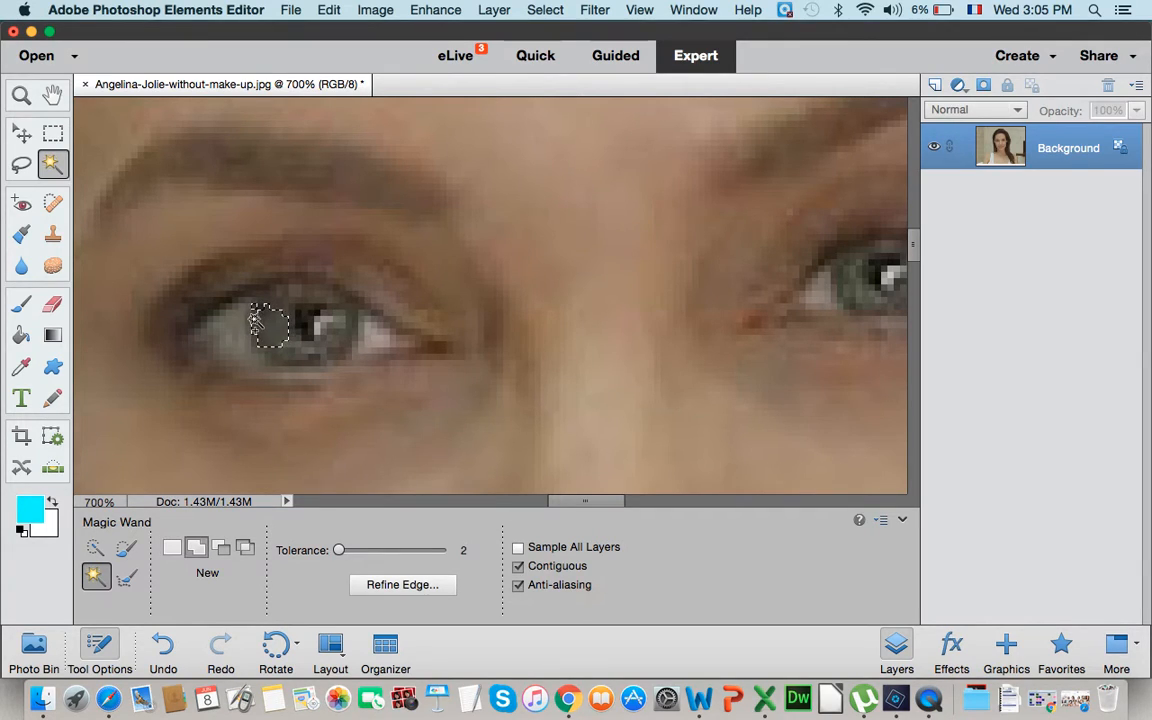
{"action": "left_click", "coordinate": [256, 343], "text": "shift"}
{"action": "left_click", "coordinate": [275, 353], "text": "shift"}
{"action": "left_click", "coordinate": [303, 355], "text": "shift"}
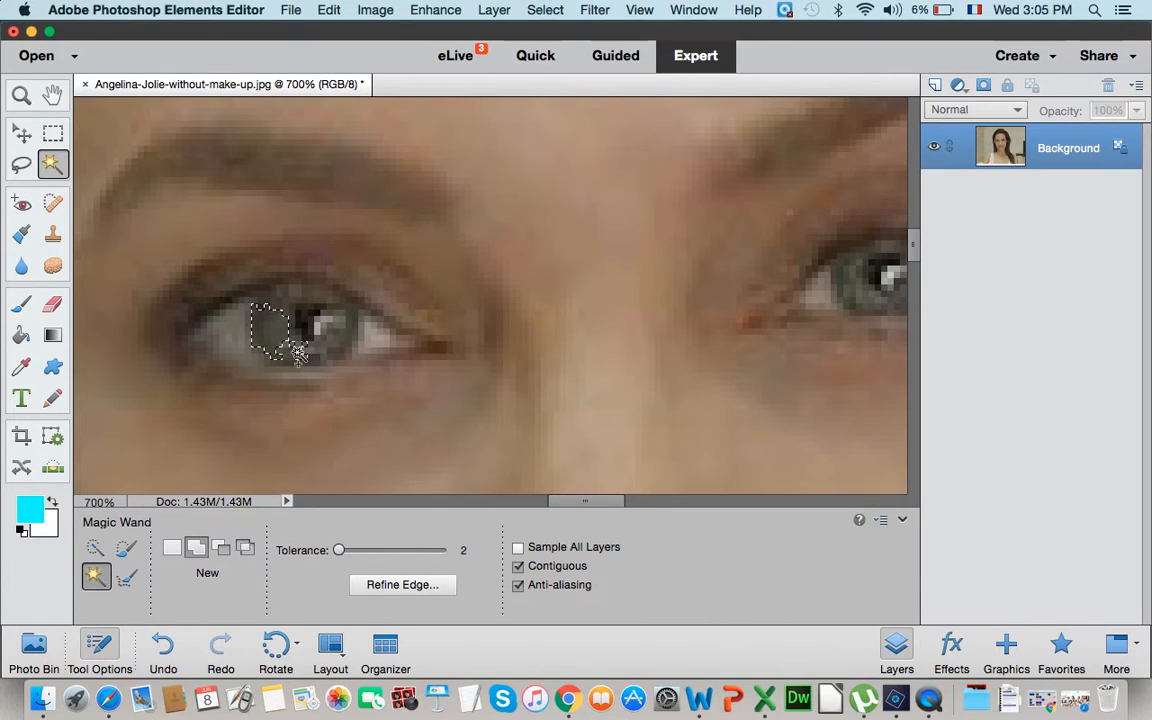
{"action": "left_click", "coordinate": [310, 350], "text": "shift"}
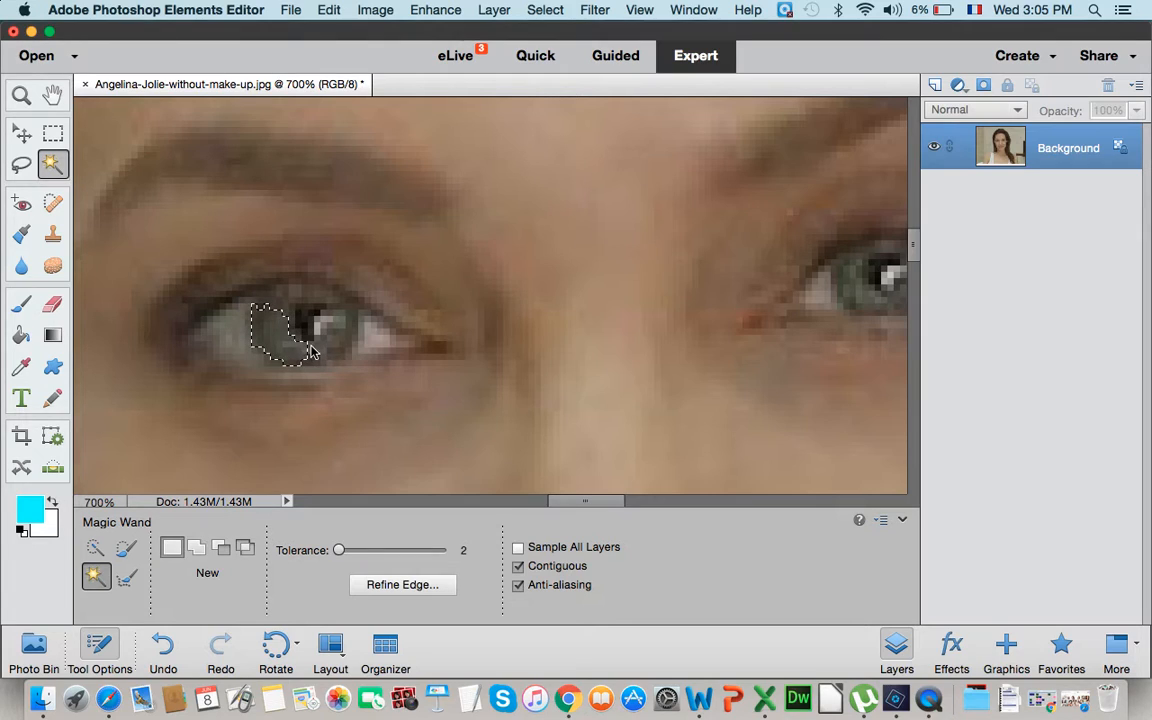
{"action": "left_click", "coordinate": [324, 354], "text": "shift"}
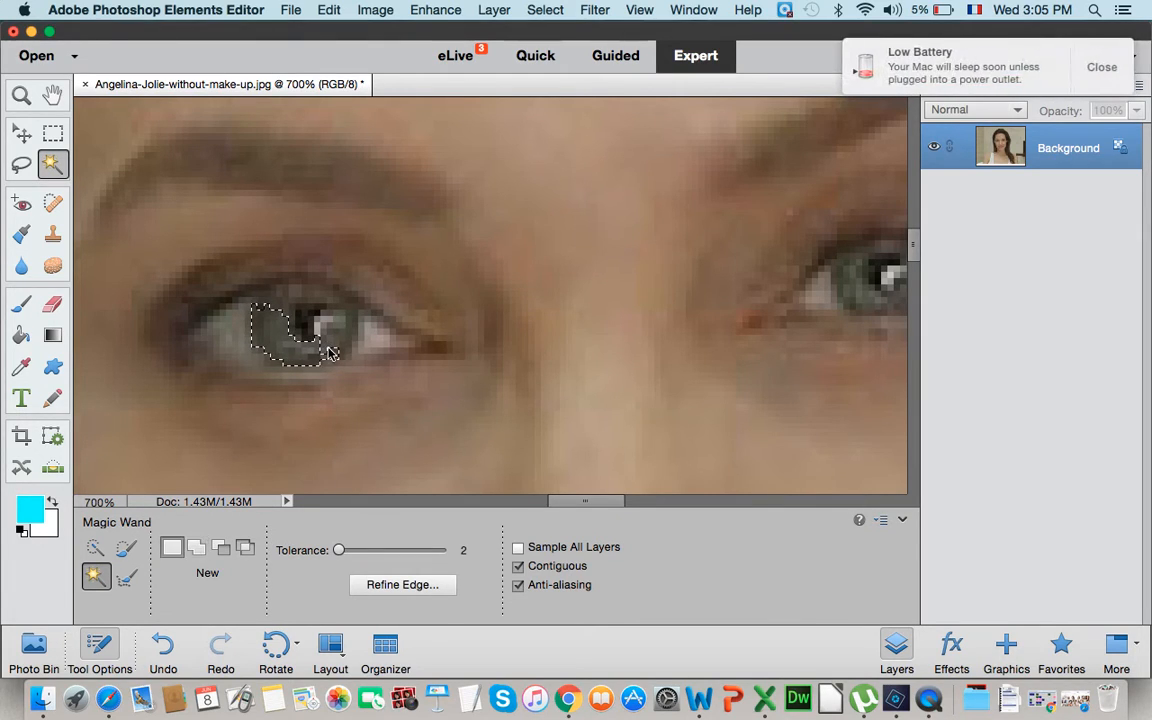
{"action": "left_click", "coordinate": [338, 333], "text": "shift"}
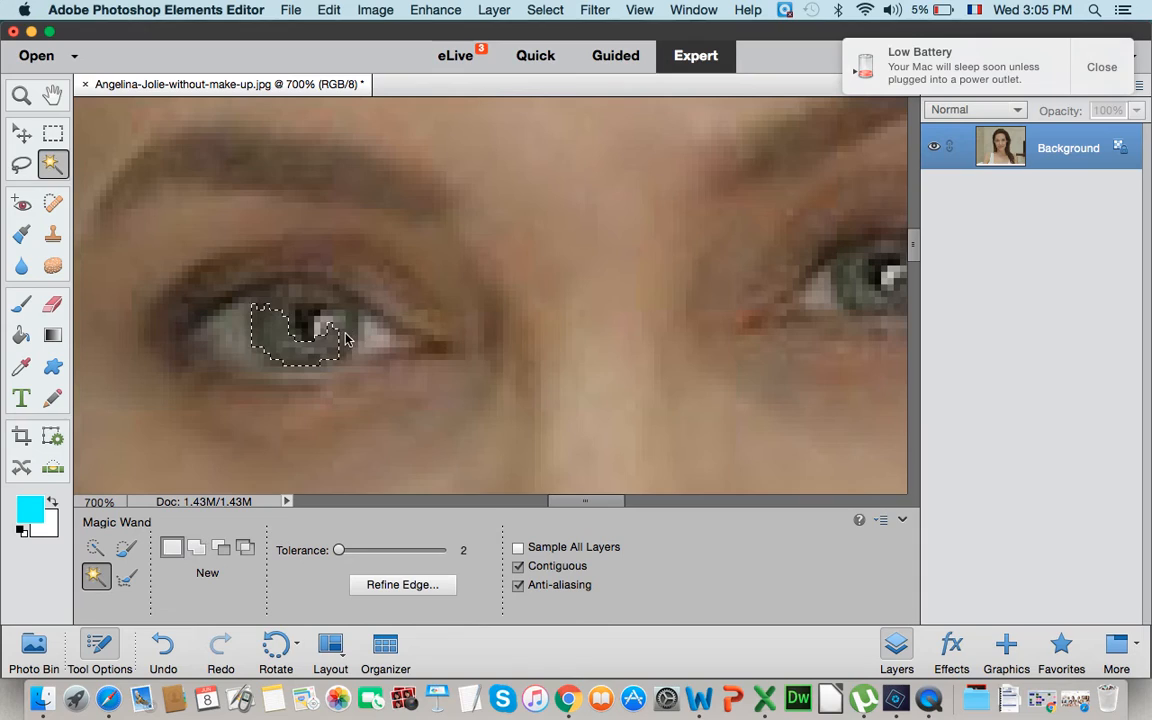
{"action": "left_click", "coordinate": [348, 330], "text": "shift"}
{"action": "left_click", "coordinate": [335, 313], "text": "shift"}
{"action": "left_click", "coordinate": [332, 316], "text": "shift"}
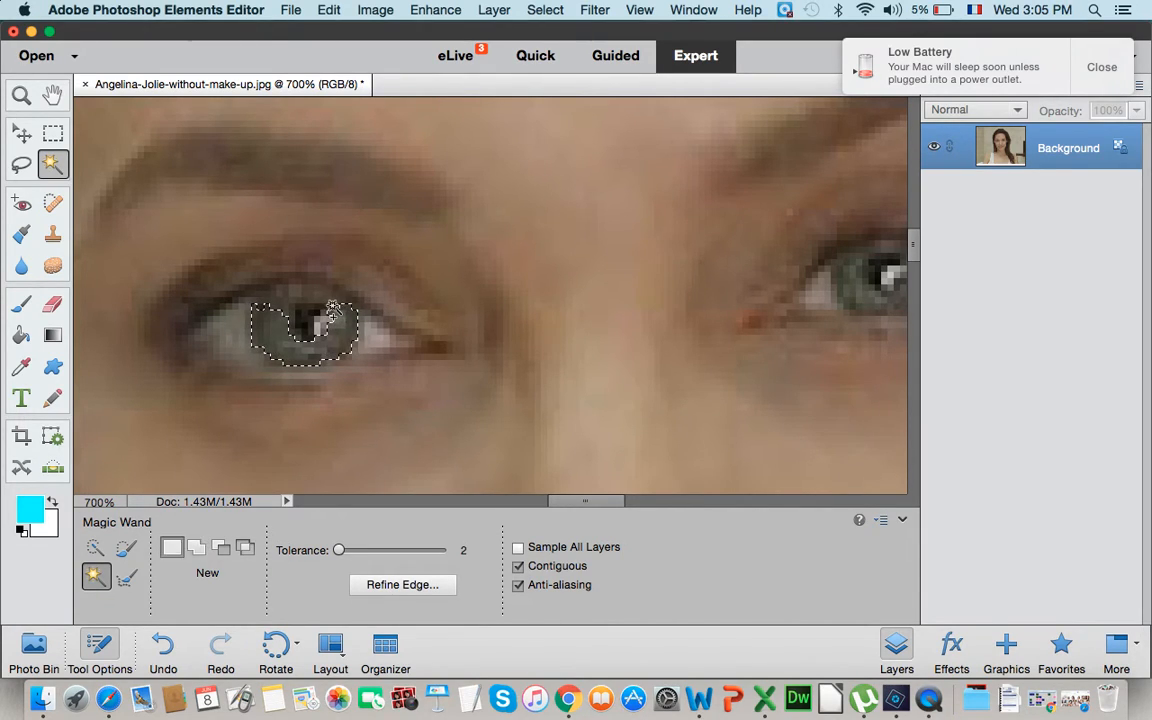
{"action": "left_click", "coordinate": [326, 302], "text": "shift"}
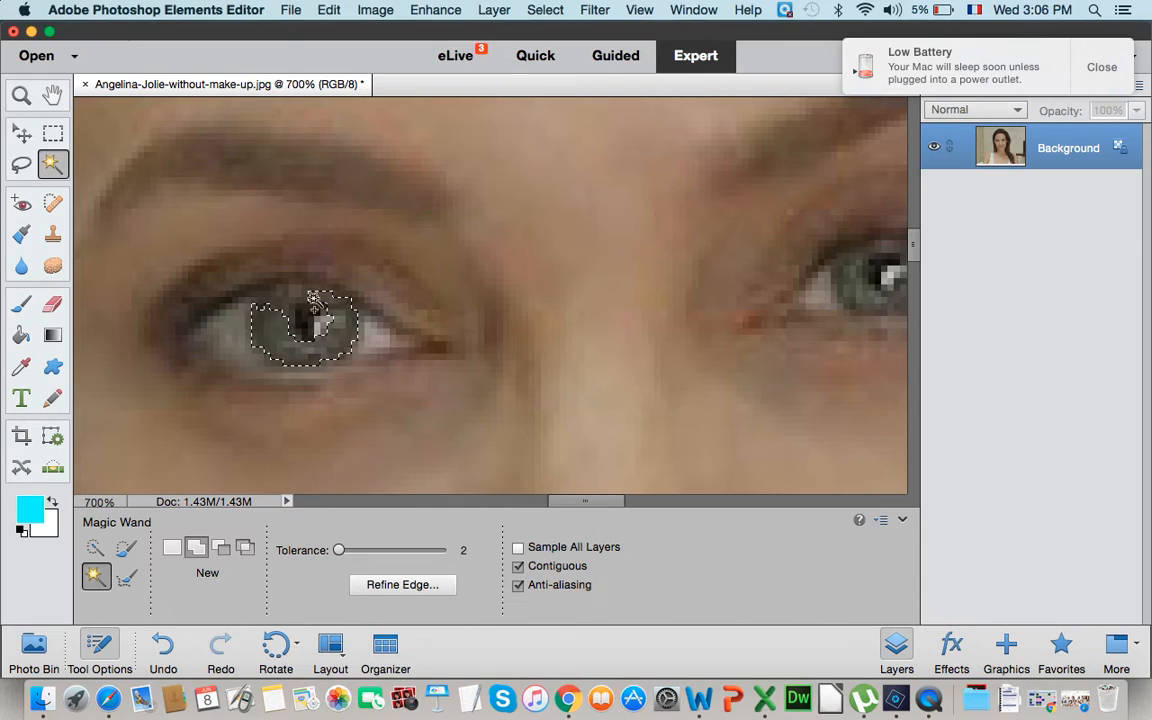
{"action": "left_click", "coordinate": [288, 308], "text": "shift"}
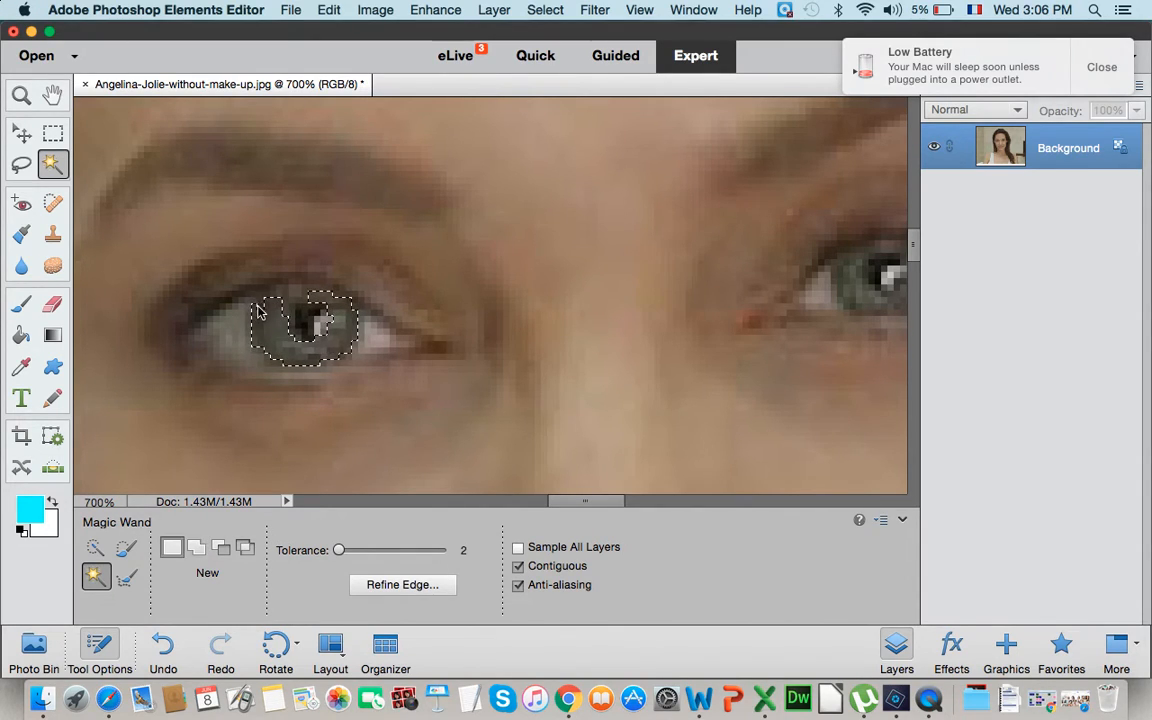
{"action": "left_click", "coordinate": [289, 307], "text": "shift"}
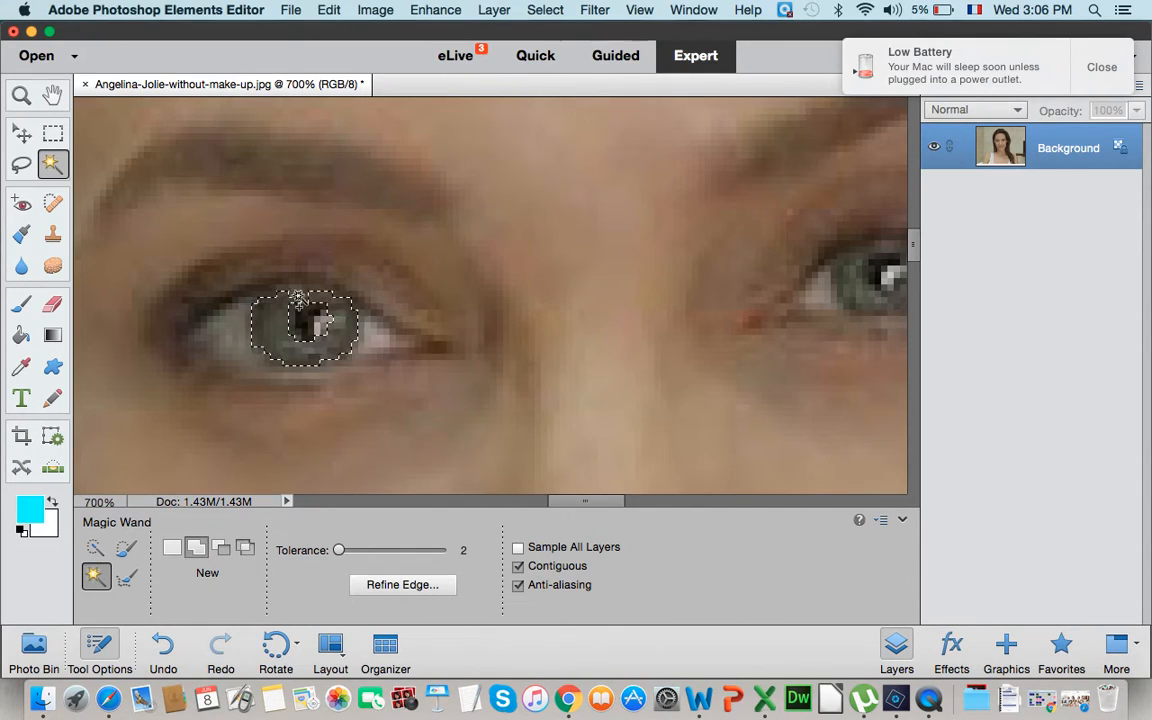
{"action": "left_click", "coordinate": [298, 297], "text": "shift"}
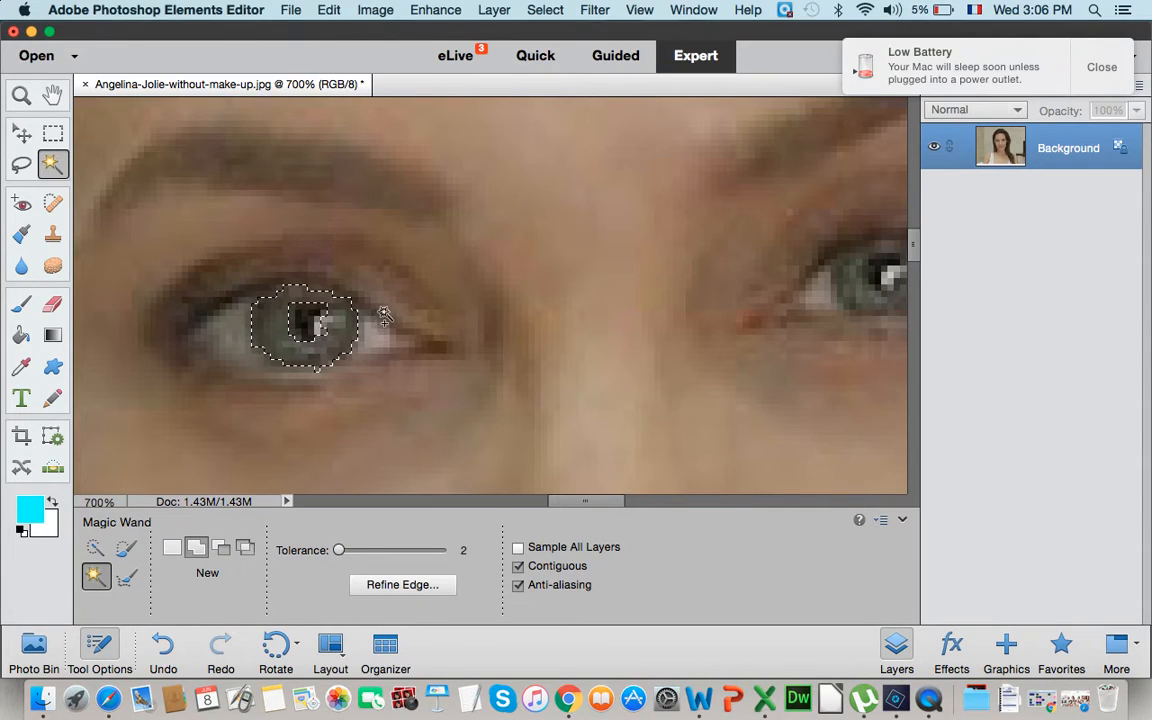
- Refine the iris selection's edge with Smooth 7 and Shift Edge +26%
{"action": "left_click", "coordinate": [410, 585]}
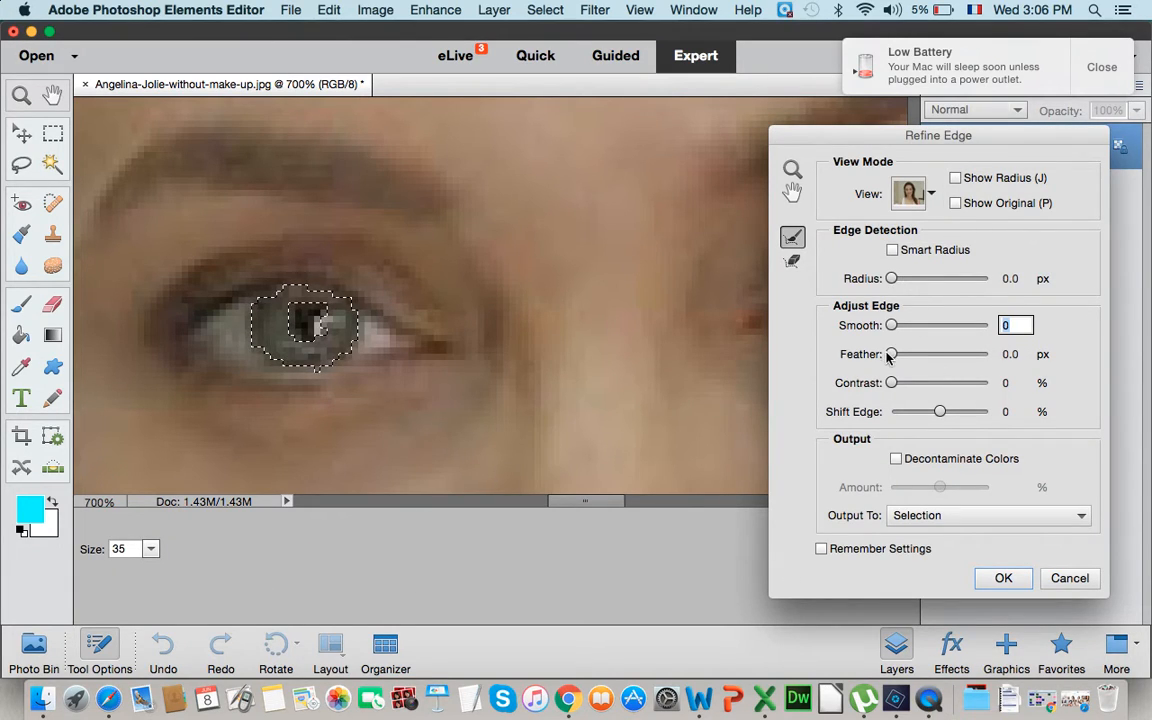
{"action": "left_click_drag", "start_coordinate": [894, 330], "coordinate": [896, 330]}
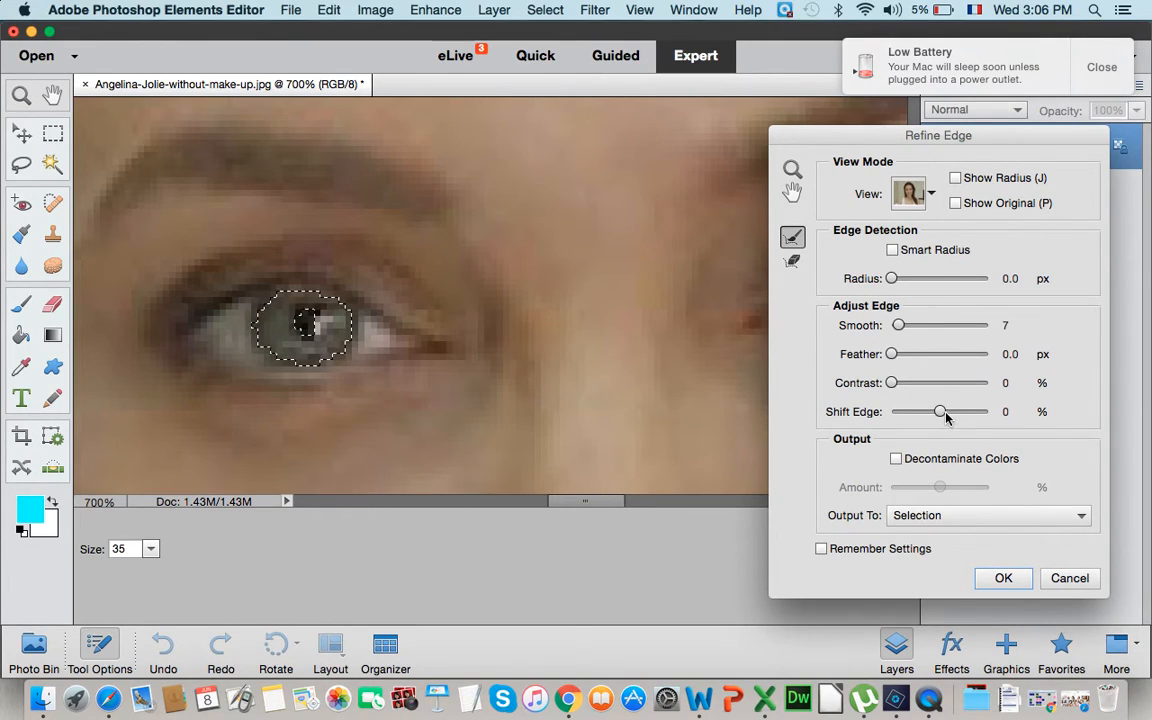
{"action": "left_click_drag", "start_coordinate": [940, 413], "coordinate": [951, 417]}
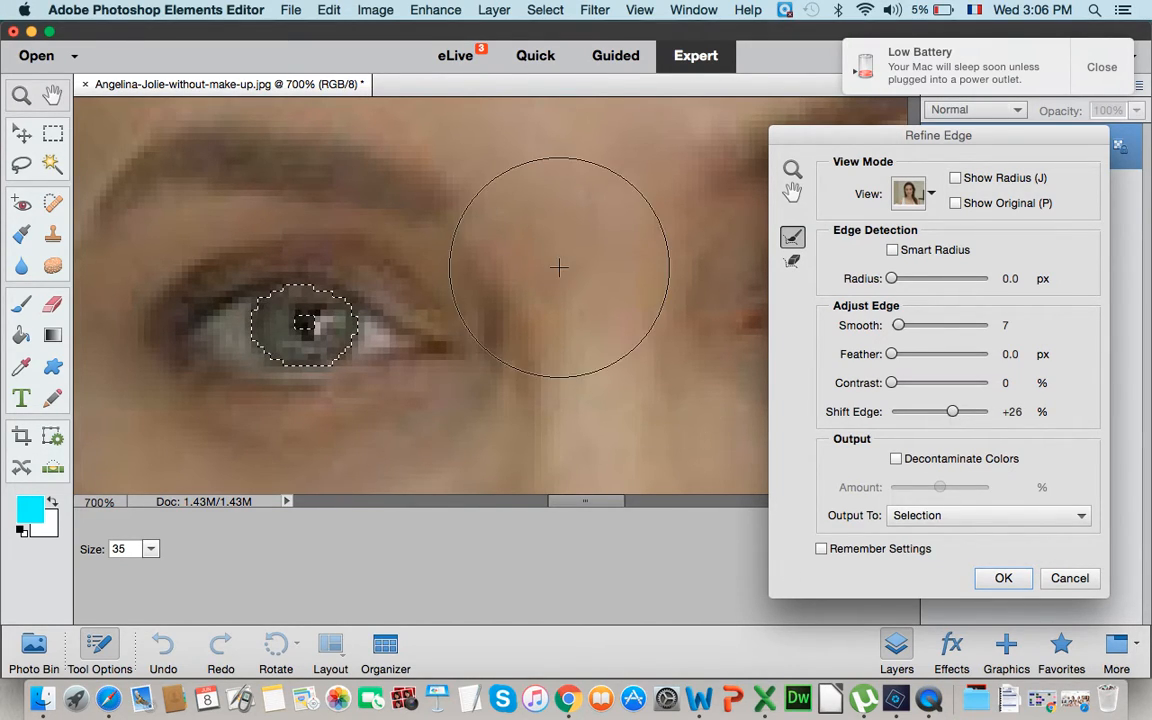
{"action": "left_click", "coordinate": [1000, 580]}
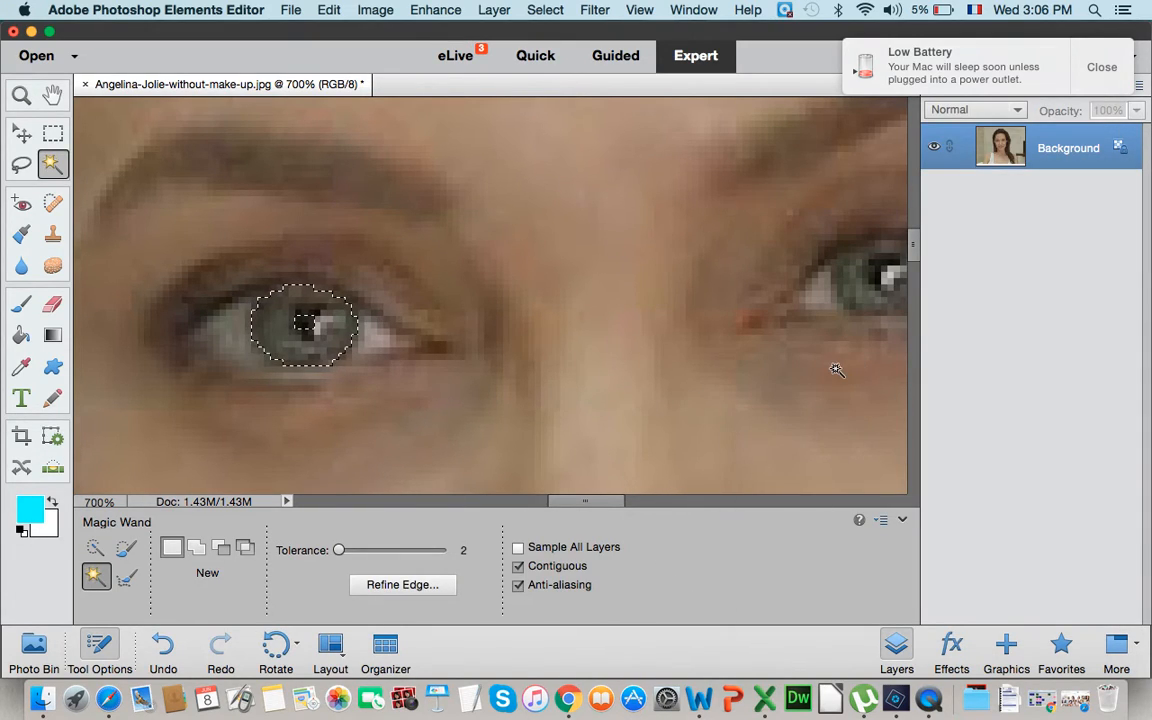
- Add the iris of the eye at the right of the photo to the selection with the Magic Wand at tolerance 2
{"action": "scroll", "coordinate": [848, 365], "scroll_direction": "right", "scroll_amount": 5}
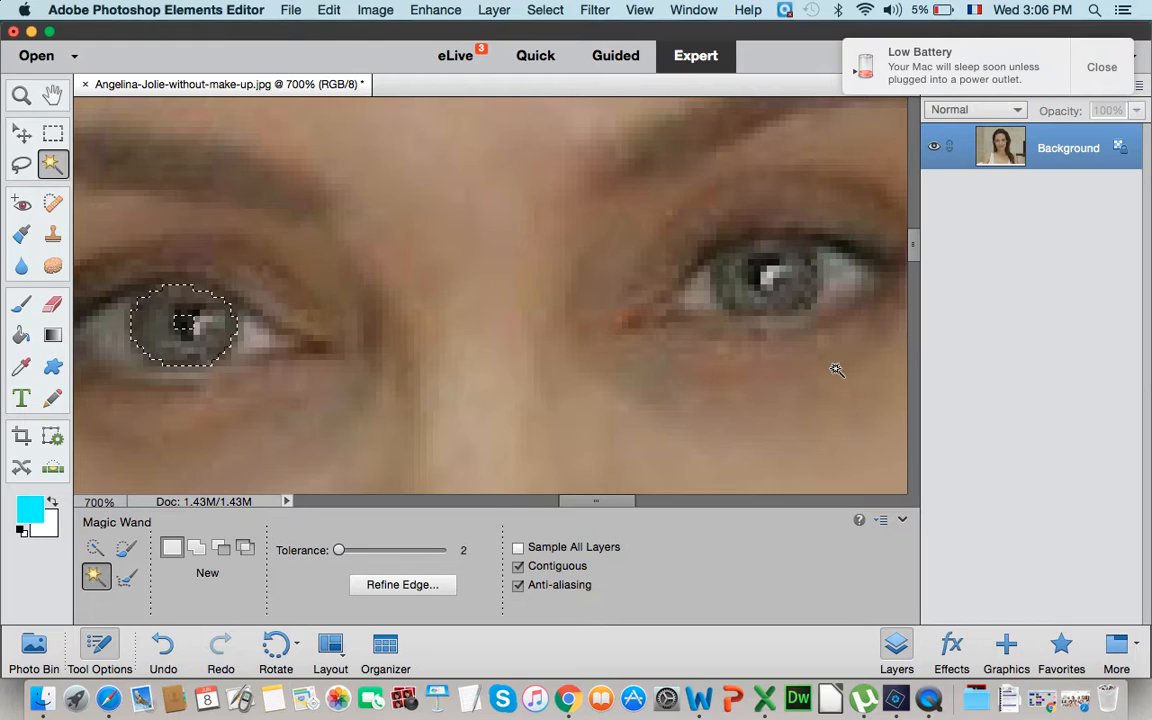
{"action": "left_click", "coordinate": [733, 290], "text": "shift"}
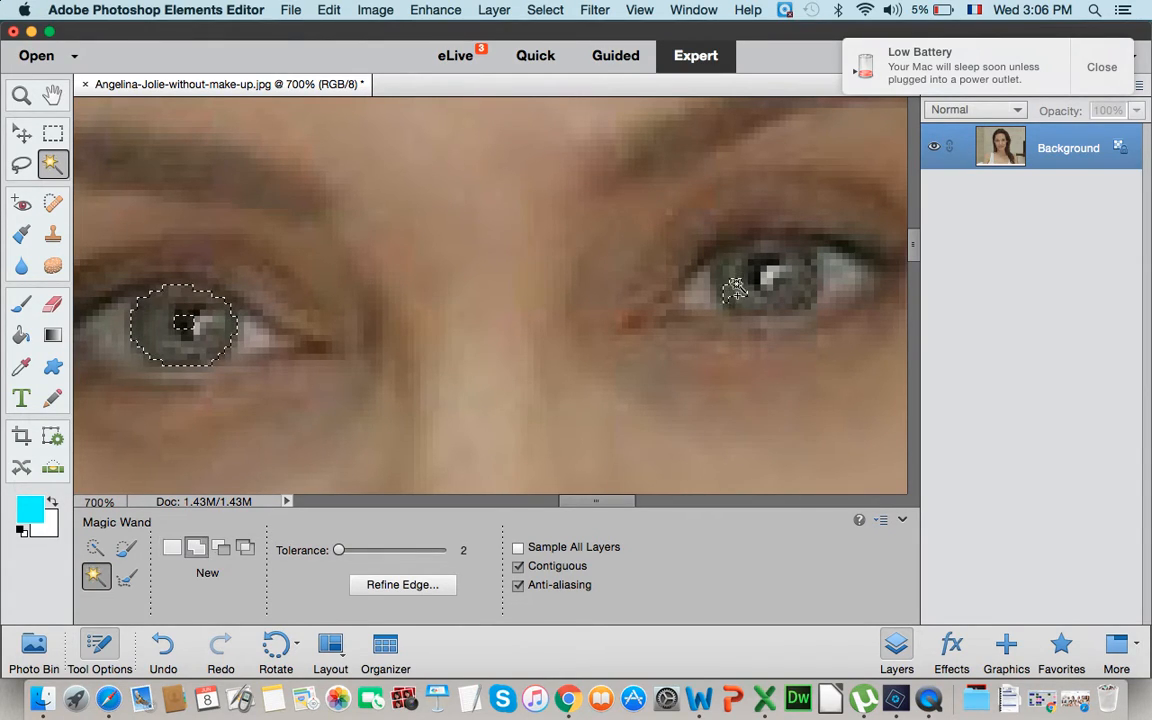
{"action": "left_click", "coordinate": [728, 277], "text": "shift"}
{"action": "left_click", "coordinate": [723, 270], "text": "shift"}
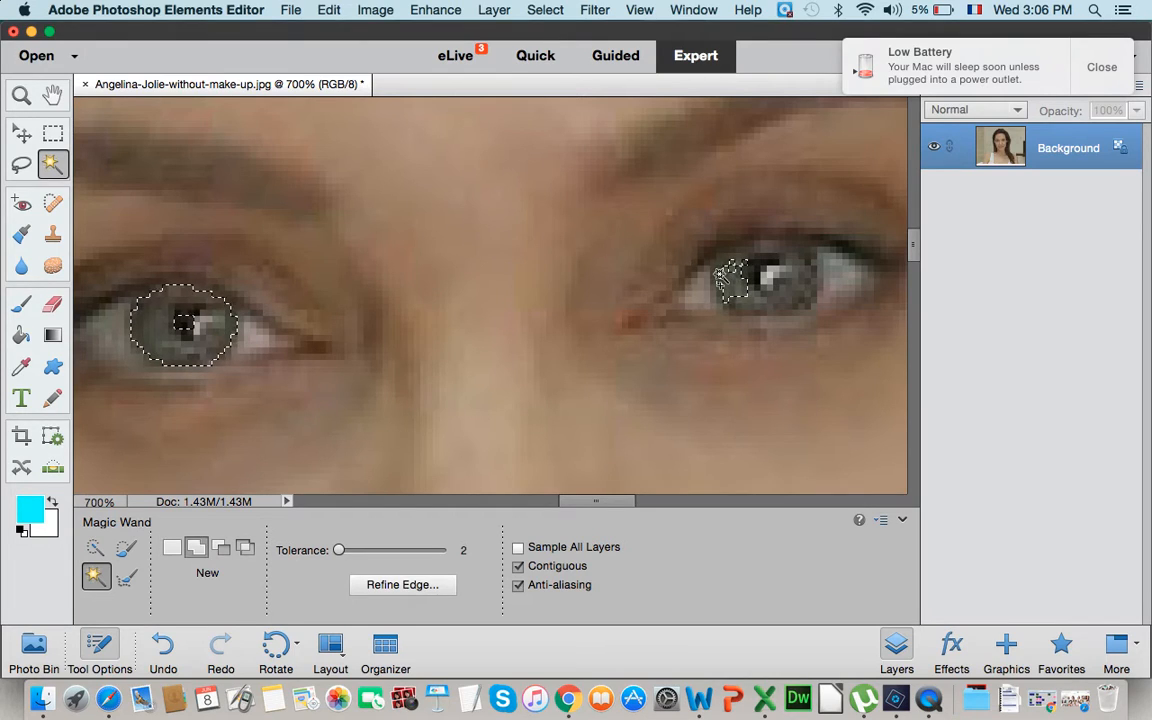
{"action": "left_click", "coordinate": [738, 263], "text": "shift"}
{"action": "left_click", "coordinate": [743, 258], "text": "shift"}
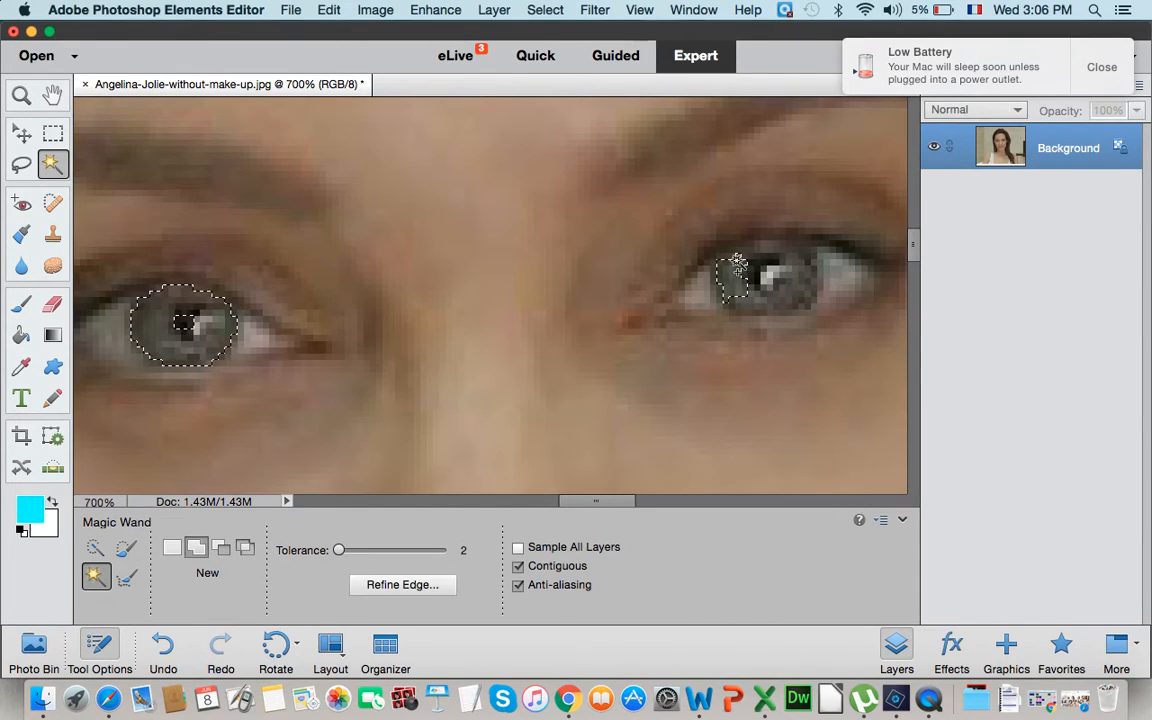
{"action": "left_click", "coordinate": [741, 262], "text": "shift"}
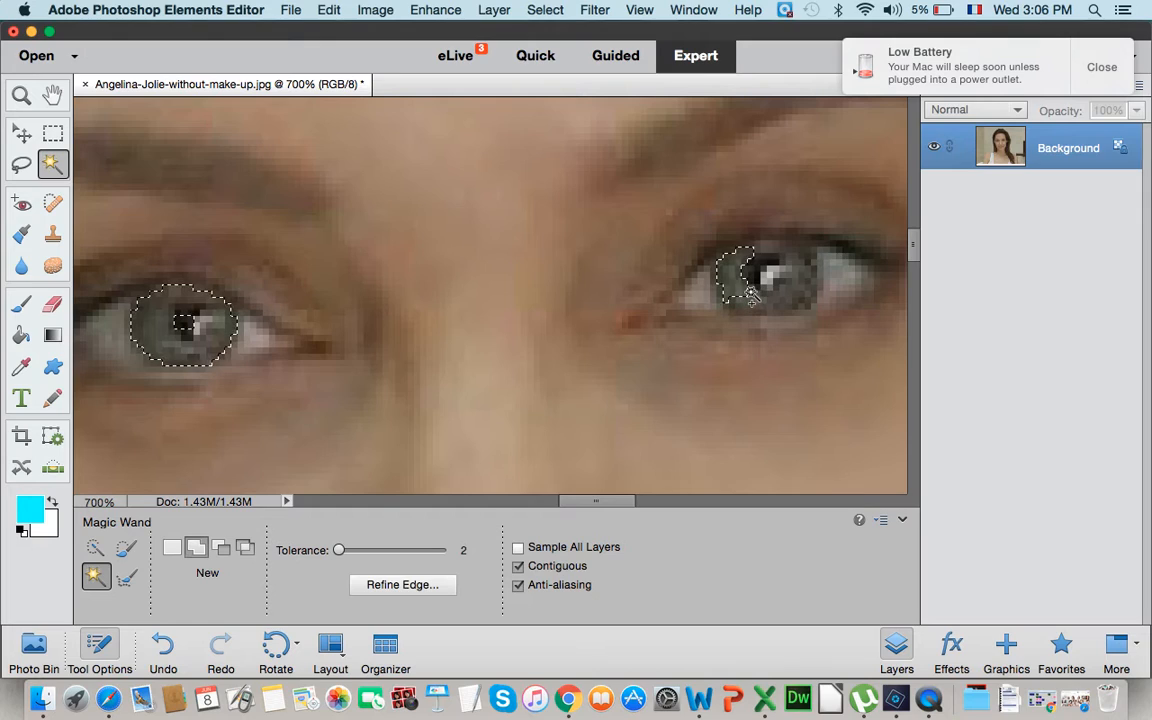
{"action": "left_click", "coordinate": [750, 297], "text": "shift"}
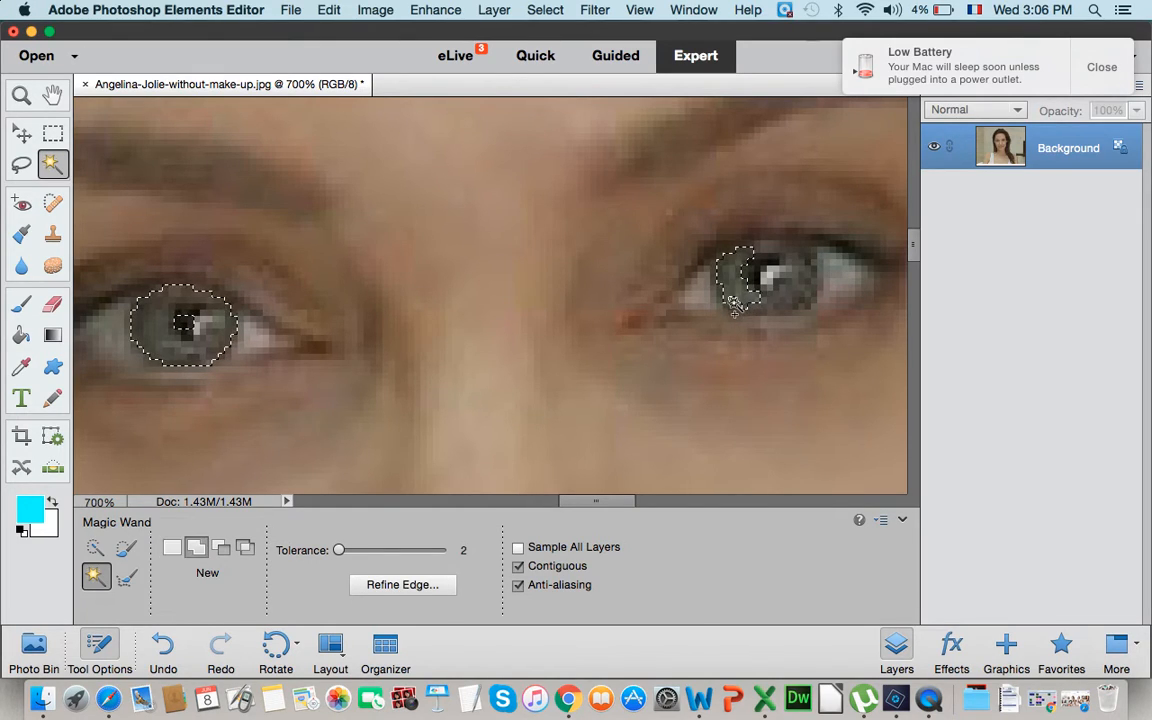
{"action": "left_click", "coordinate": [790, 290], "text": "shift"}
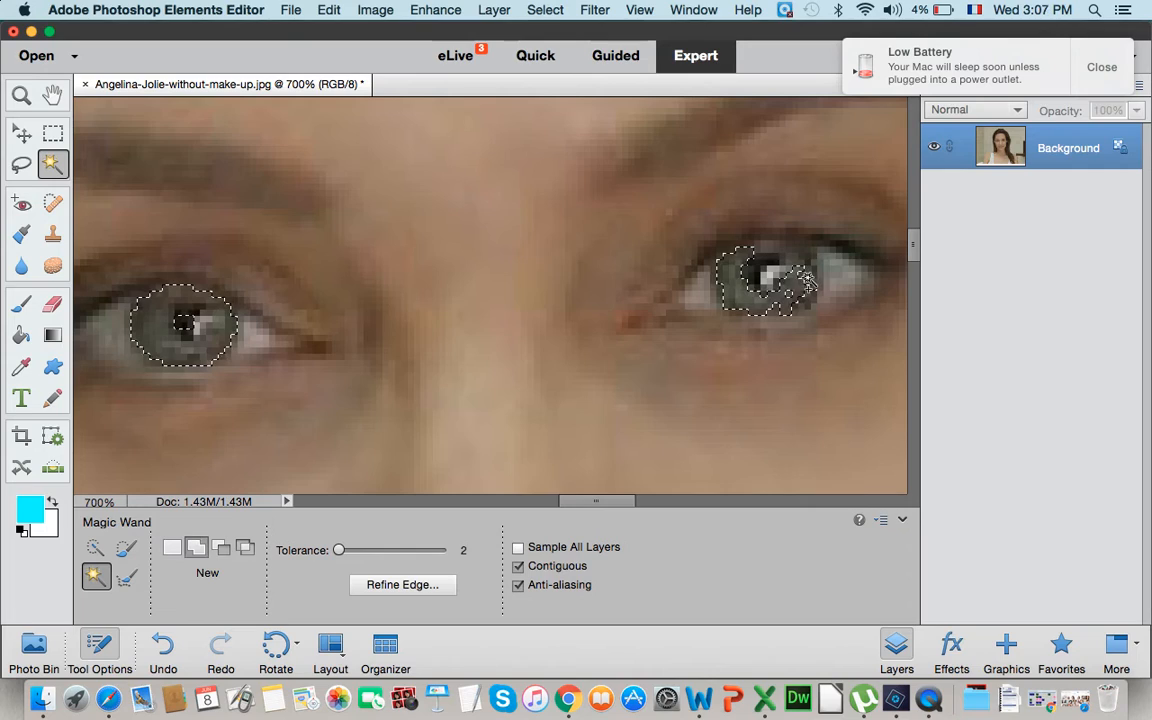
{"action": "key", "text": "shift"}
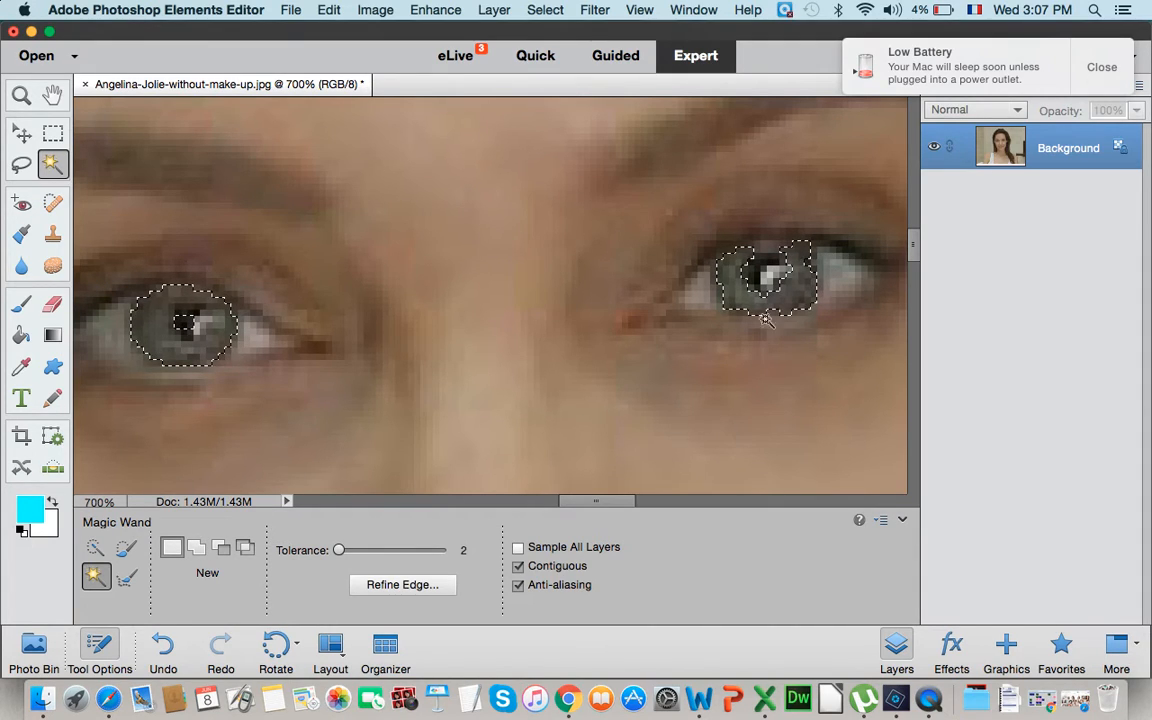
- Refine the edge of the selection around both irises with Smooth 2, keeping the output as a selection
{"action": "left_click", "coordinate": [422, 585]}
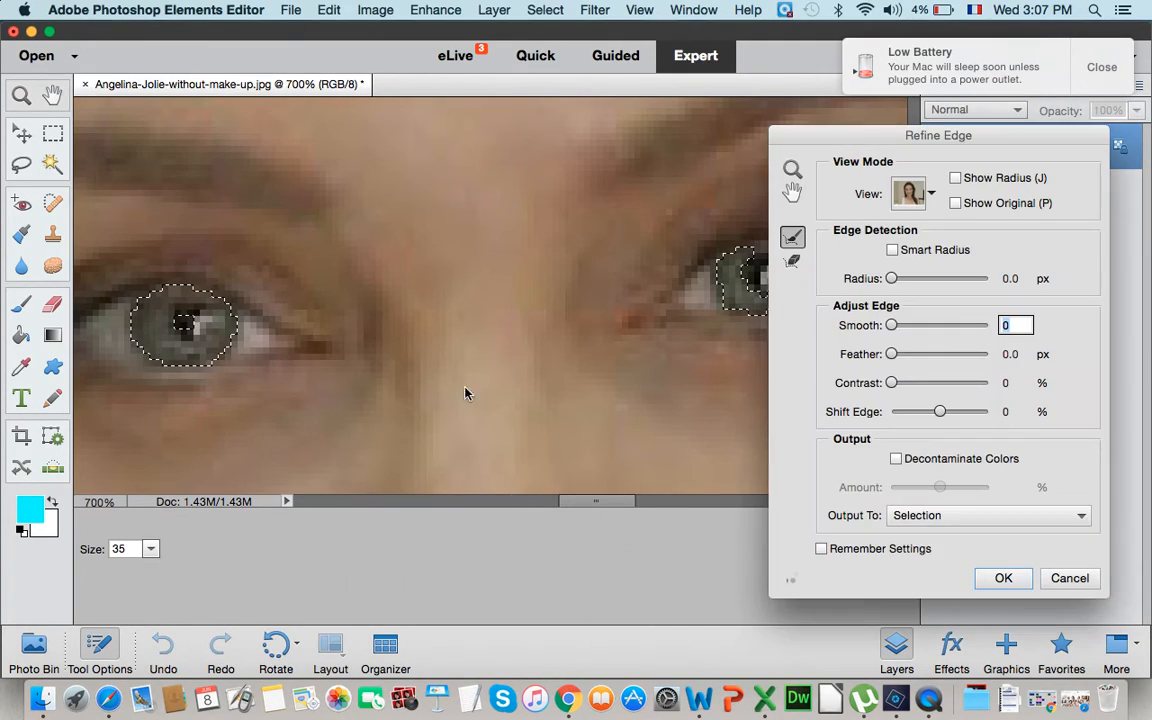
{"action": "left_click_drag", "start_coordinate": [891, 326], "coordinate": [892, 327]}
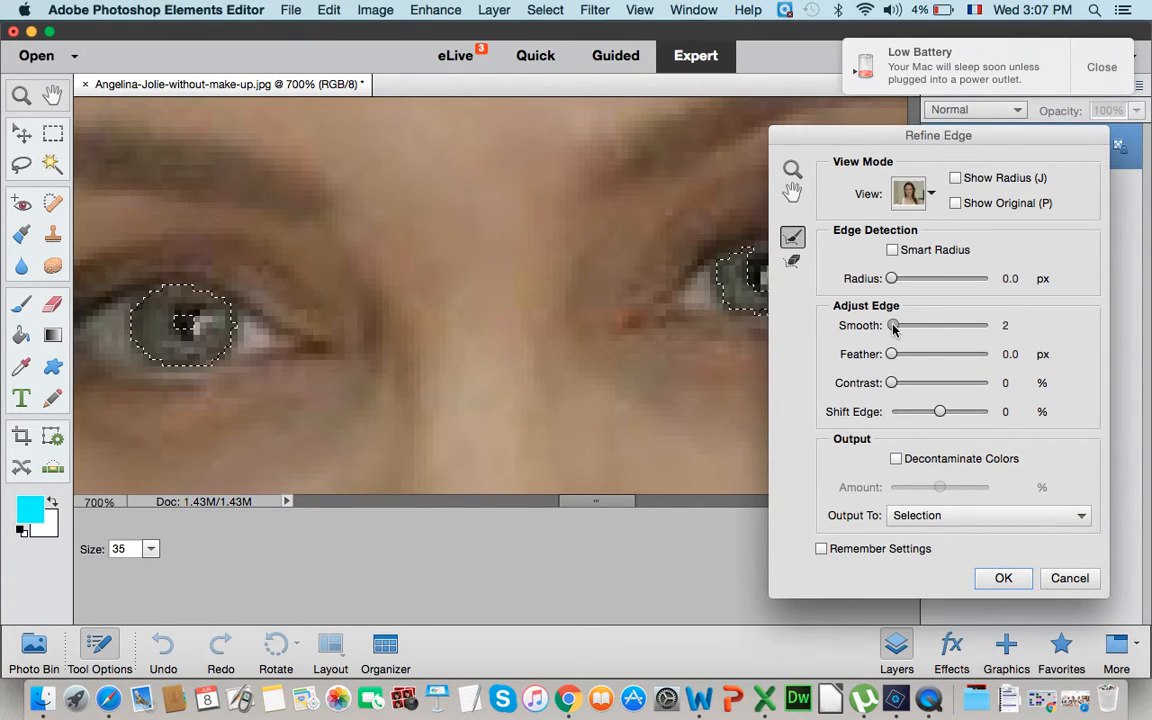
{"action": "left_click", "coordinate": [1005, 578]}
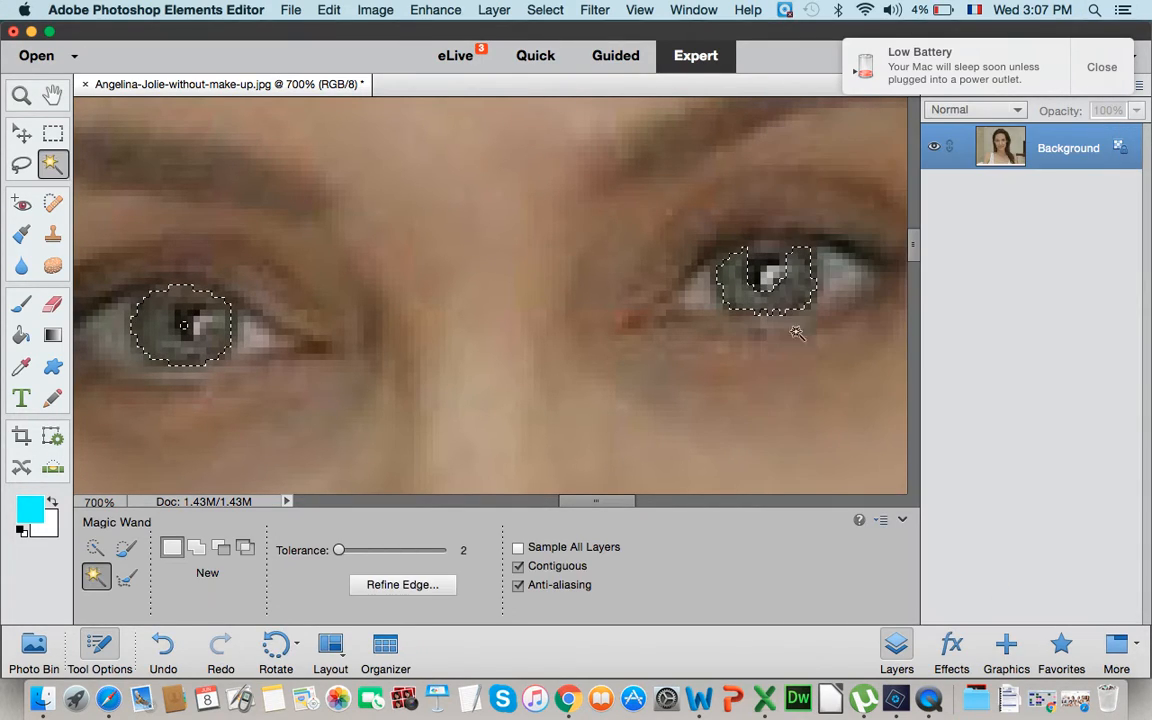
{"action": "key", "text": "shift"}
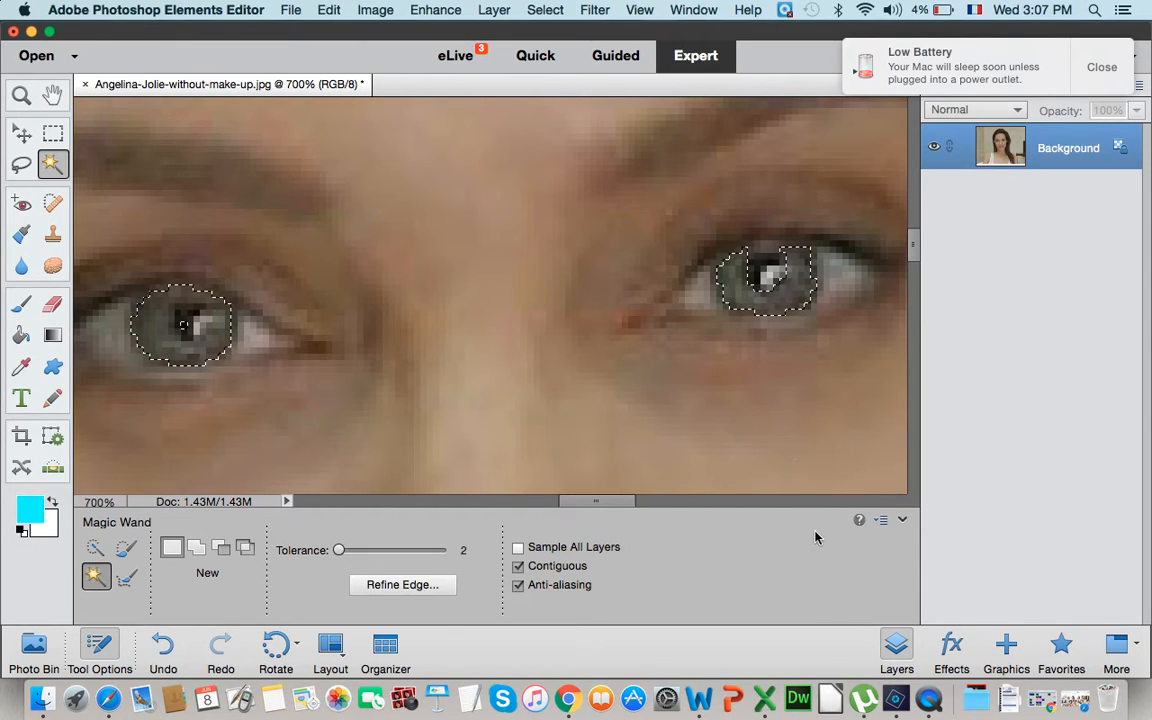
- Open the Hue/Saturation adjustment for the selected irises with the face viewed at 200%
{"action": "key", "text": "super+minus"}
{"action": "key", "text": "super+minus"}
{"action": "key", "text": "super+minus"}
{"action": "key", "text": "super+minus"}
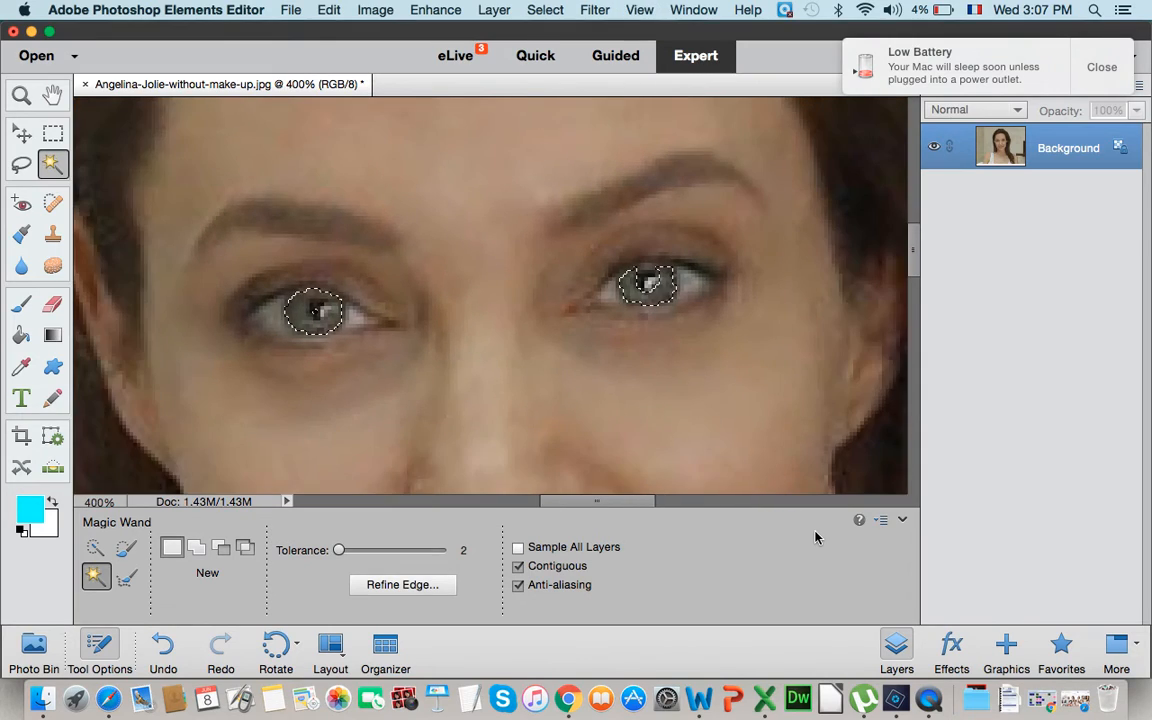
{"action": "key", "text": "super+minus"}
{"action": "key", "text": "super+minus"}
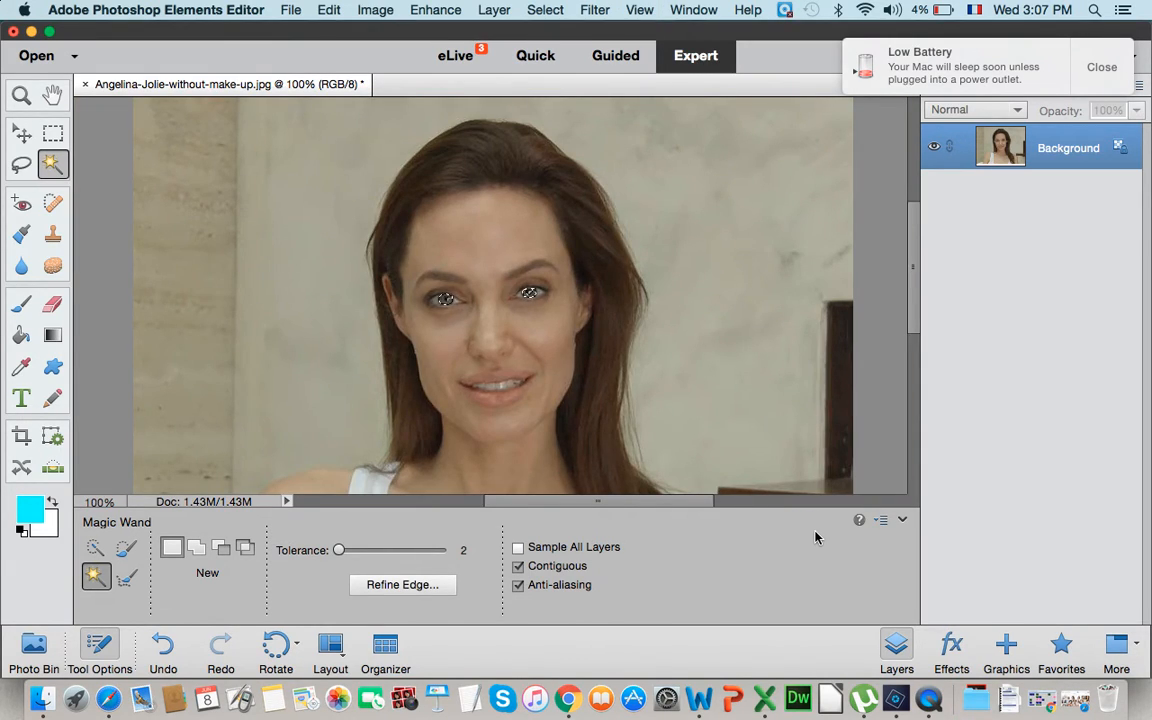
{"action": "key", "text": "super+plus"}
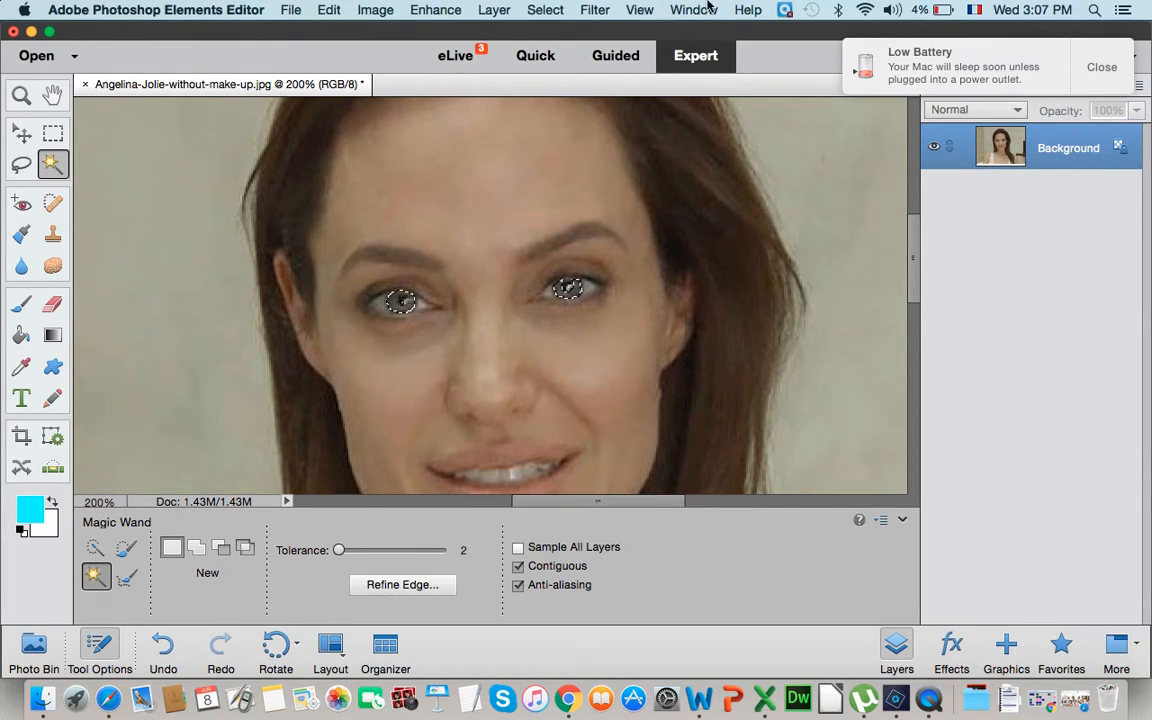
{"action": "left_click", "coordinate": [366, 10]}
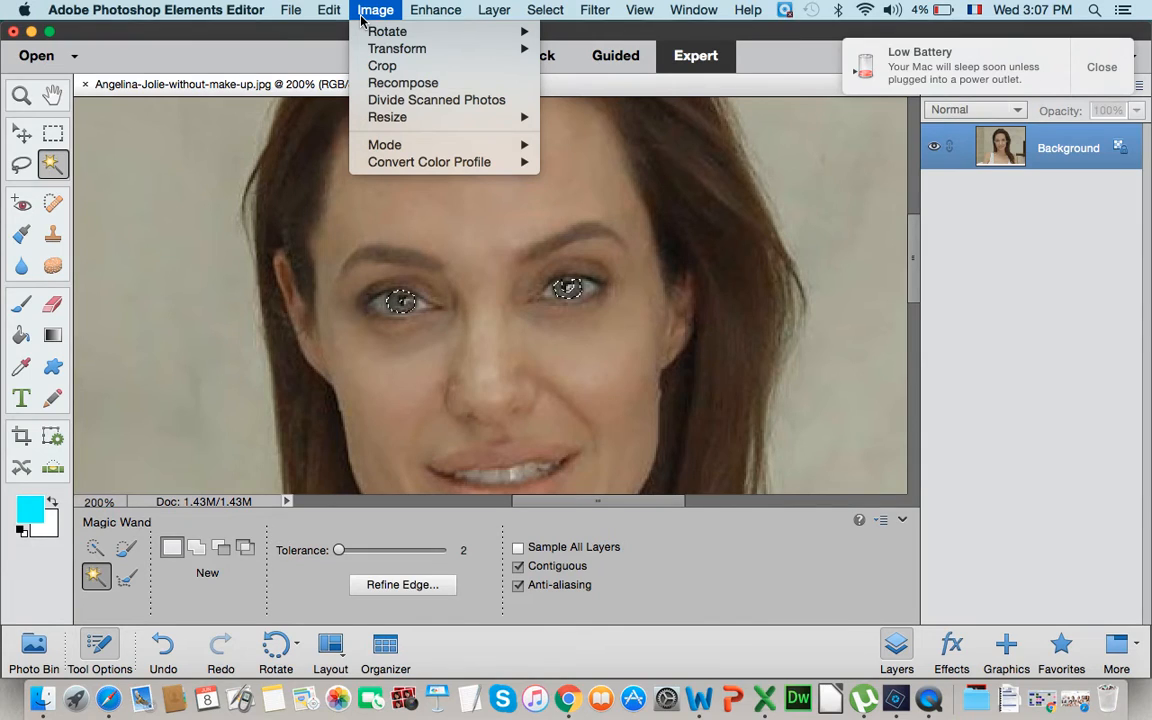
{"action": "mouse_move", "coordinate": [418, 12]}
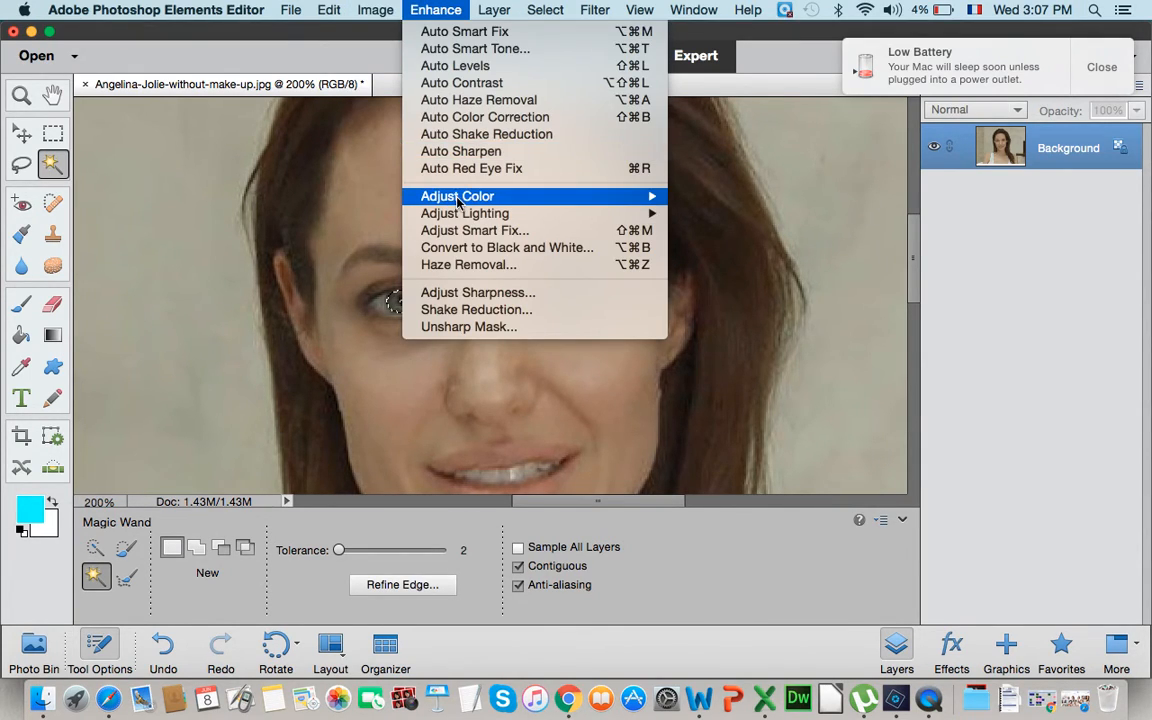
{"action": "mouse_move", "coordinate": [459, 200]}
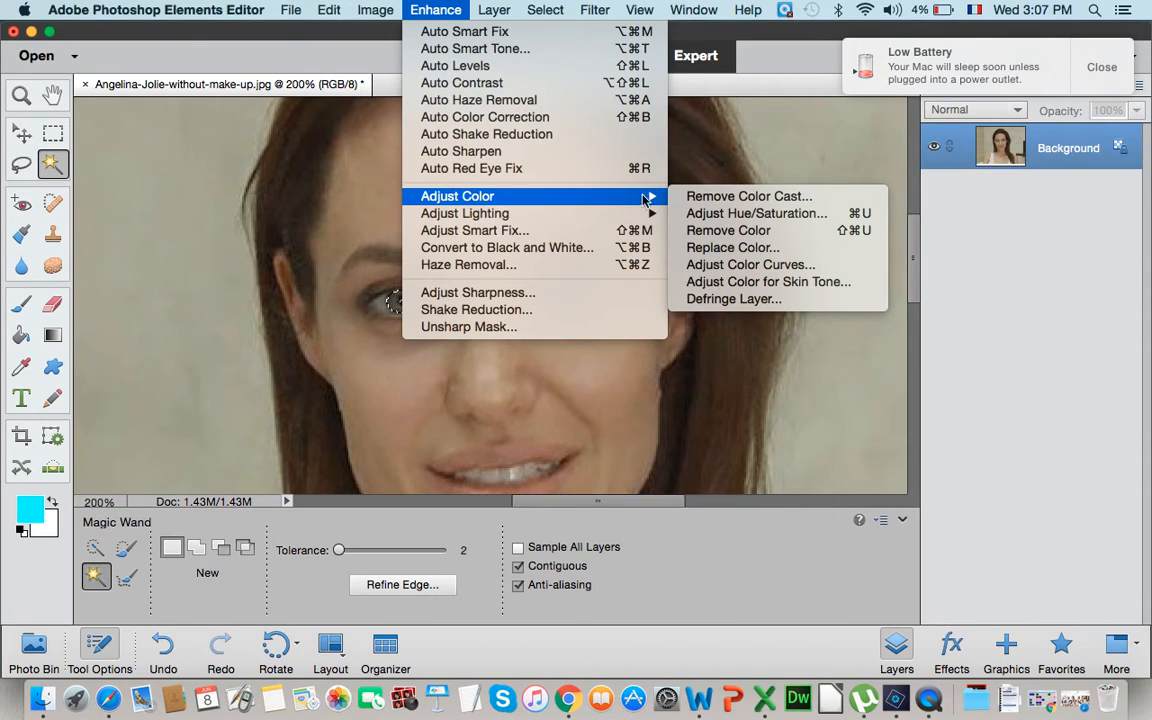
{"action": "left_click", "coordinate": [750, 212]}
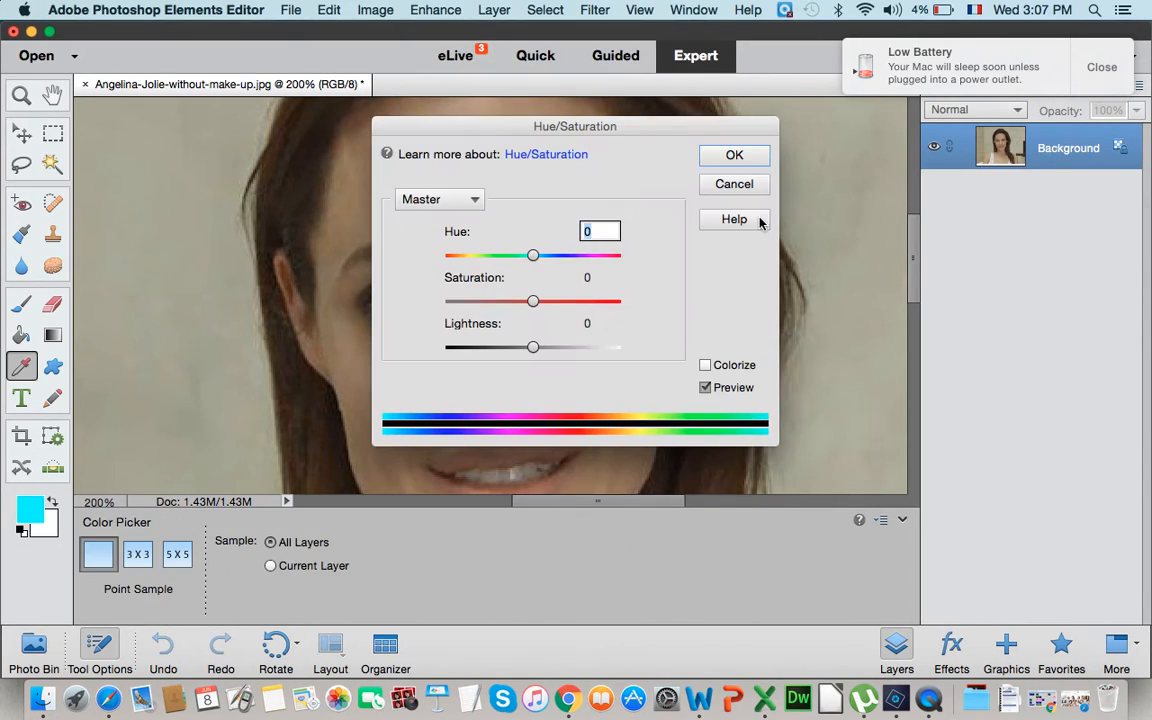
- Colorize the selected irises blue with Hue 208, fine-tune the Saturation, raise the Lightness slightly and apply the adjustment
{"action": "left_click_drag", "start_coordinate": [514, 124], "coordinate": [776, 153]}
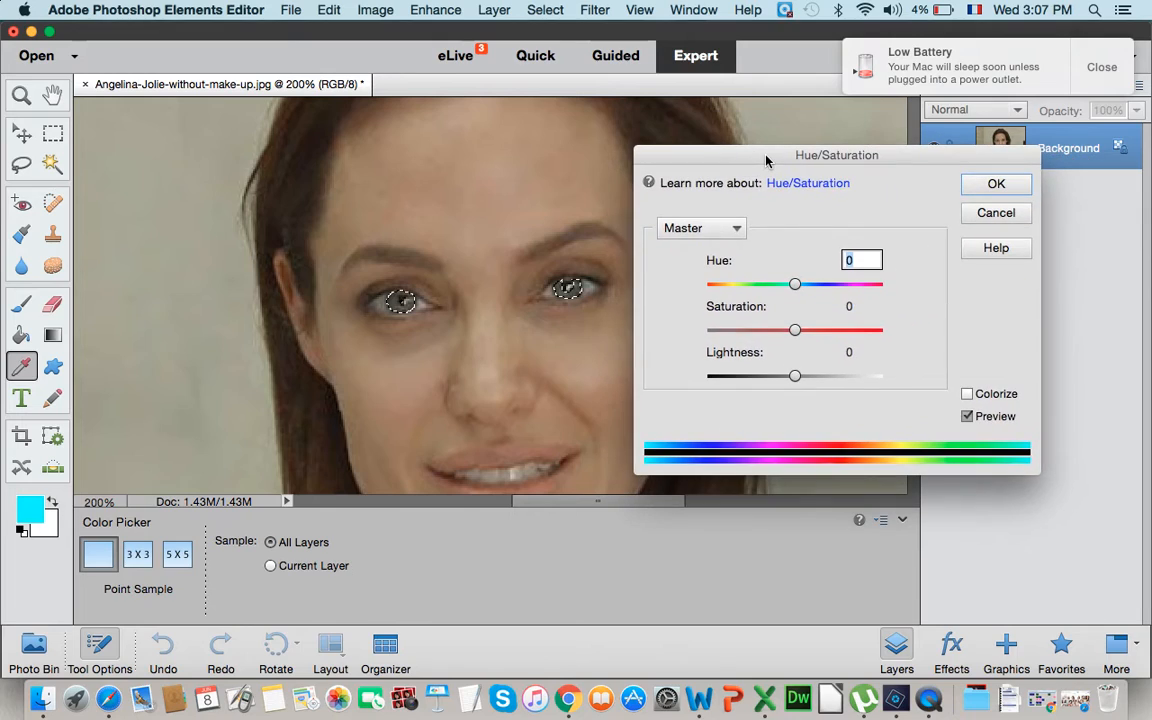
{"action": "left_click", "coordinate": [968, 394]}
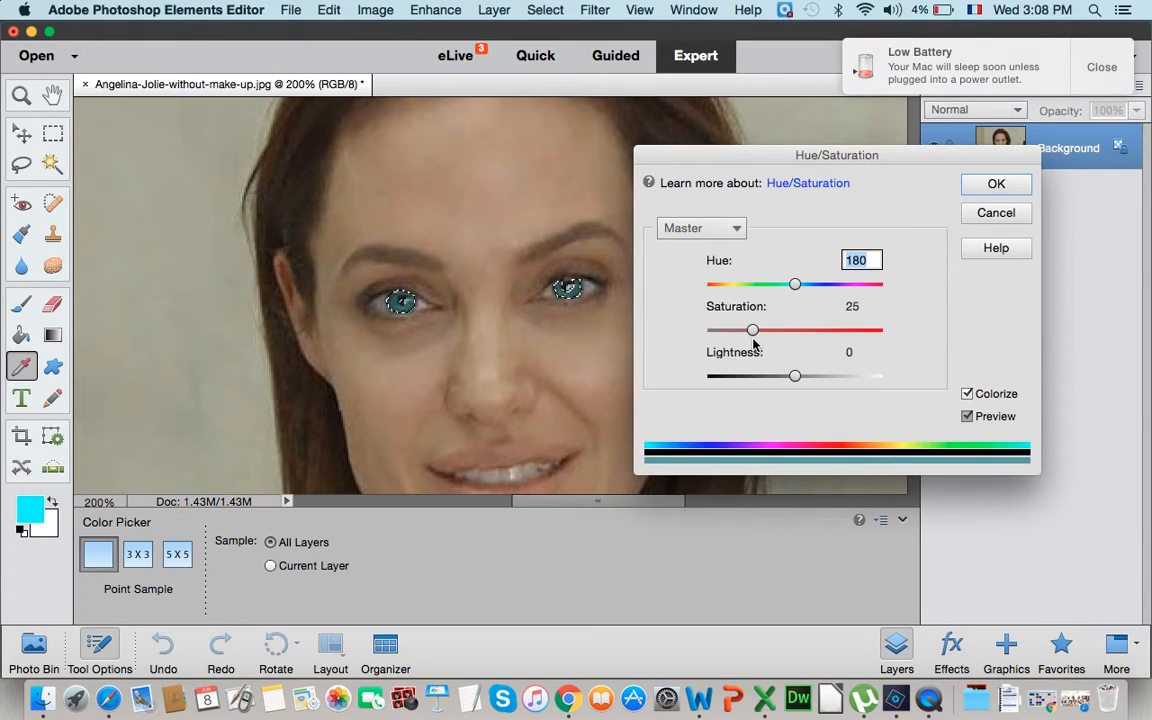
{"action": "left_click_drag", "start_coordinate": [799, 287], "coordinate": [809, 287]}
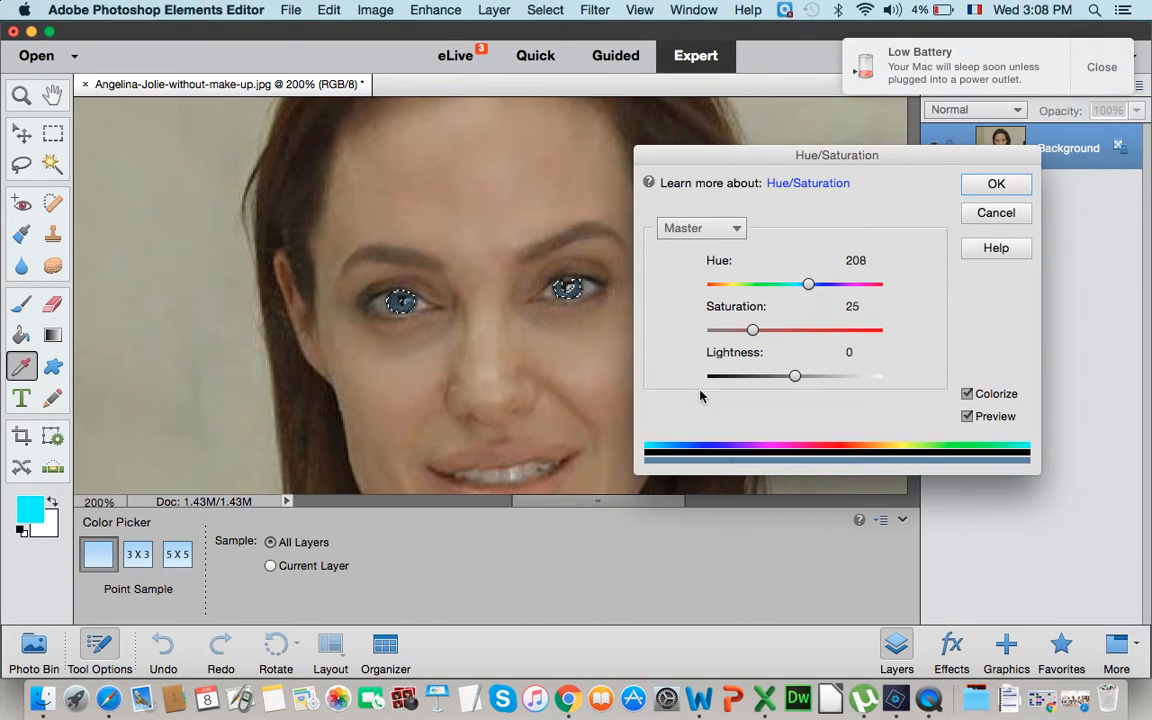
{"action": "left_click_drag", "start_coordinate": [793, 377], "coordinate": [800, 378]}
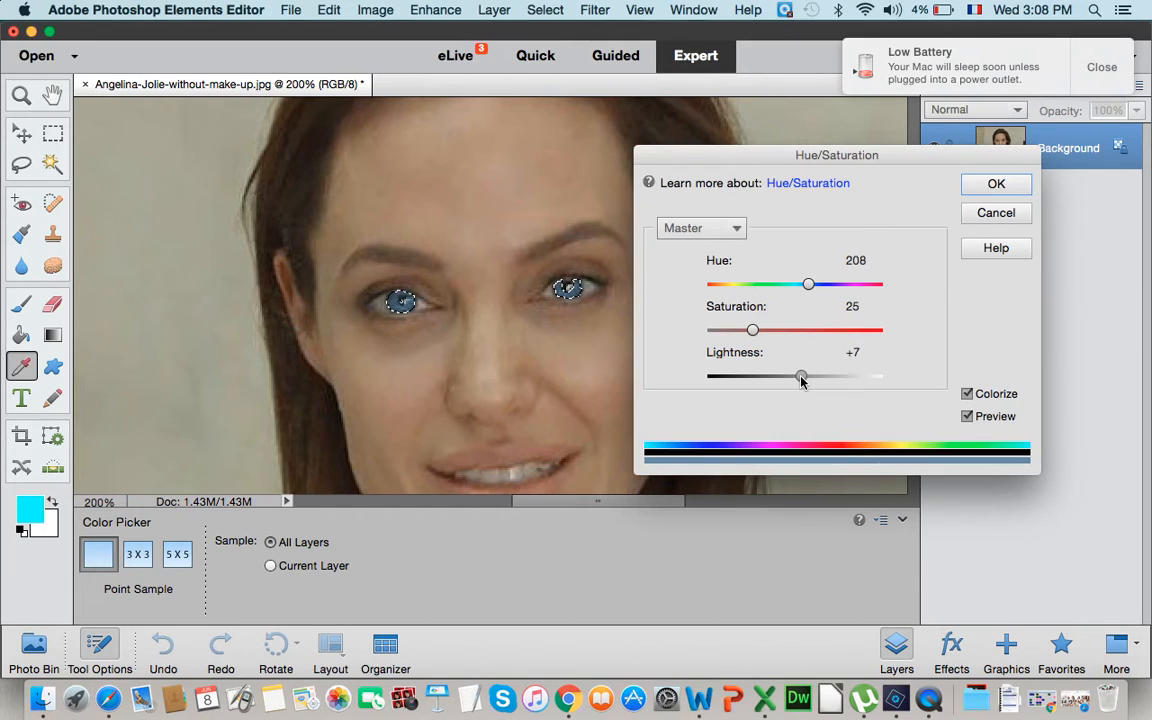
{"action": "left_click_drag", "start_coordinate": [753, 331], "coordinate": [759, 336]}
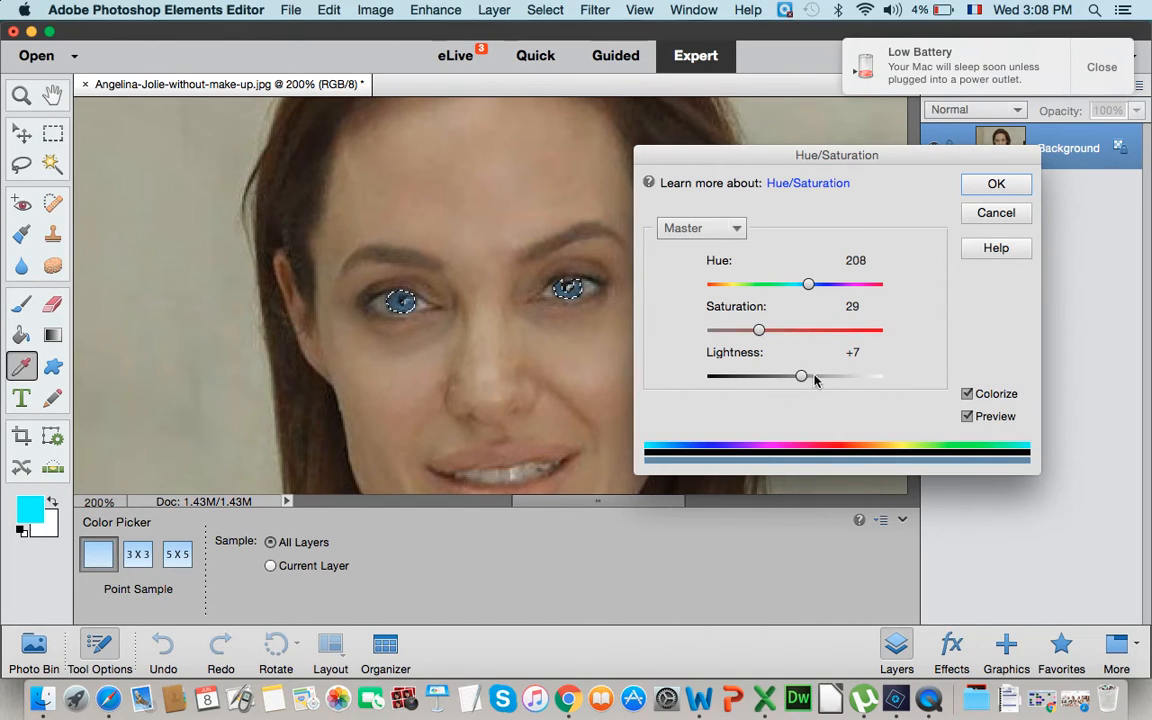
{"action": "left_click_drag", "start_coordinate": [801, 377], "coordinate": [805, 378]}
{"action": "left_click_drag", "start_coordinate": [760, 335], "coordinate": [754, 332]}
{"action": "left_click", "coordinate": [996, 184]}
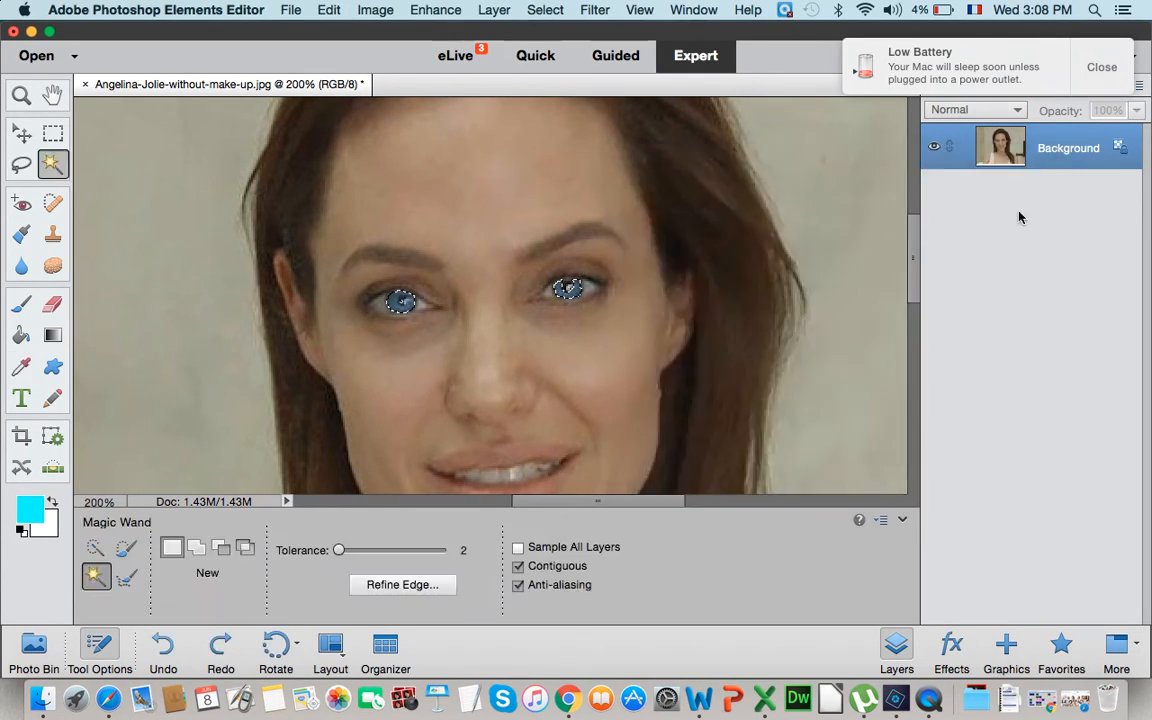
- Deselect the irises and view the retouched portrait at 100%
{"action": "key", "text": "super+d"}
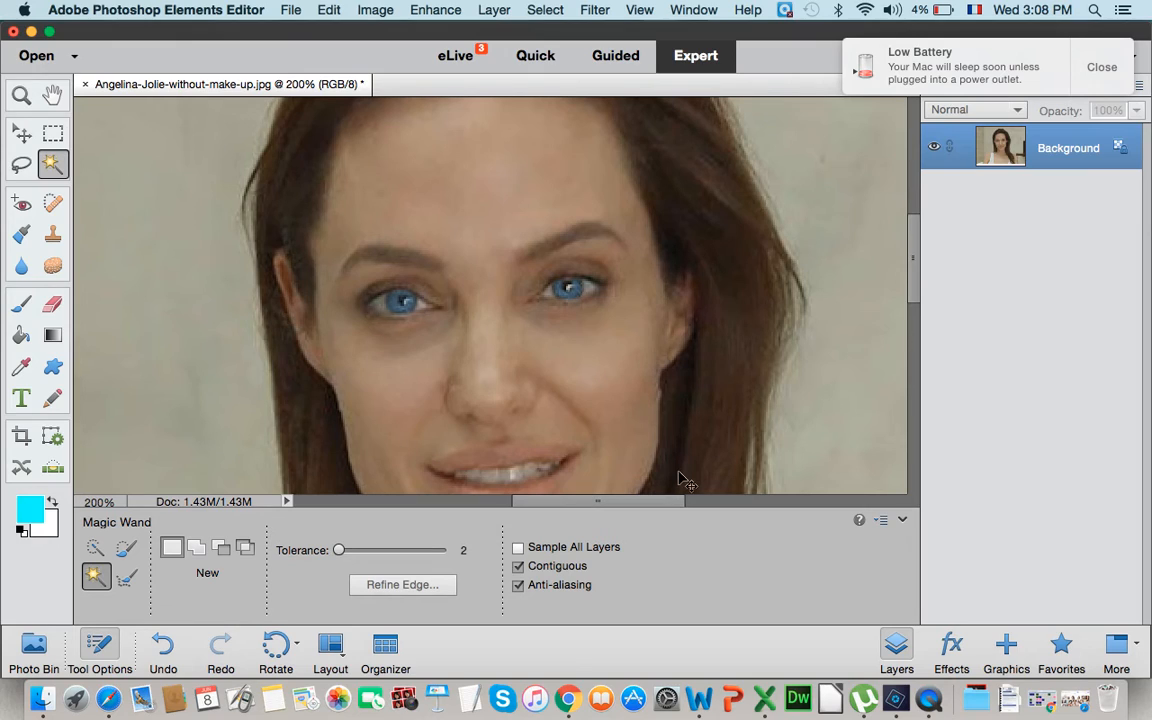
{"action": "key", "text": "super+minus"}
{"action": "key", "text": "super+minus"}
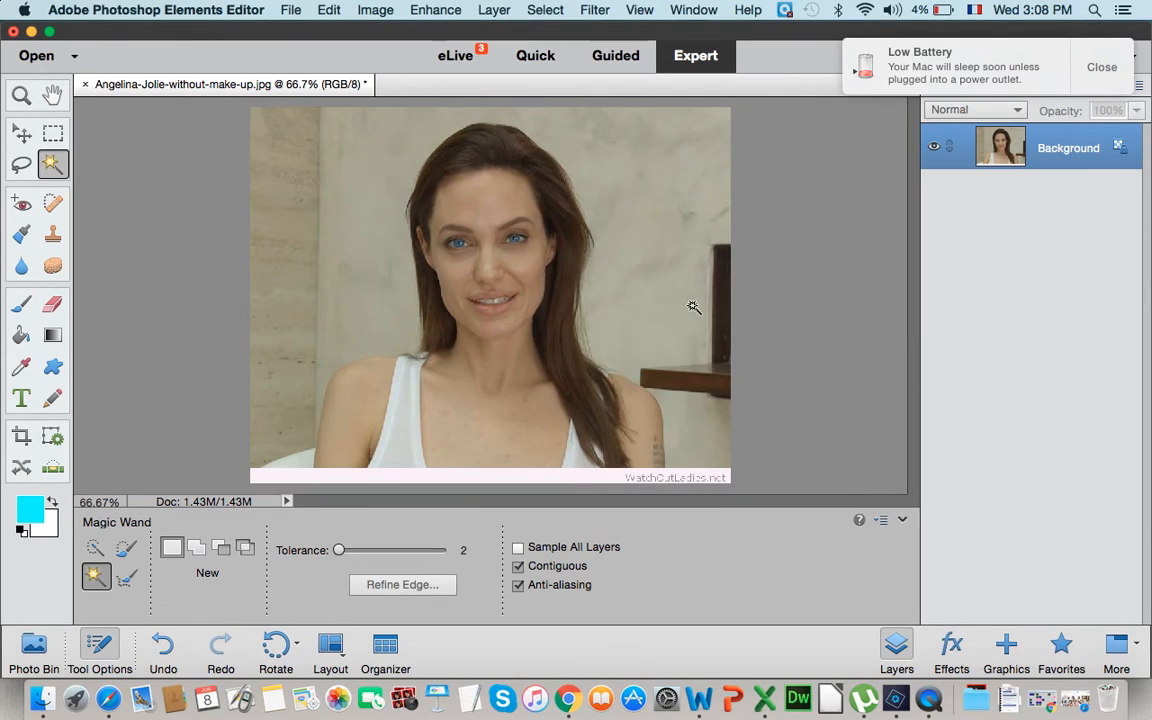
{"action": "key", "text": "super+plus"}
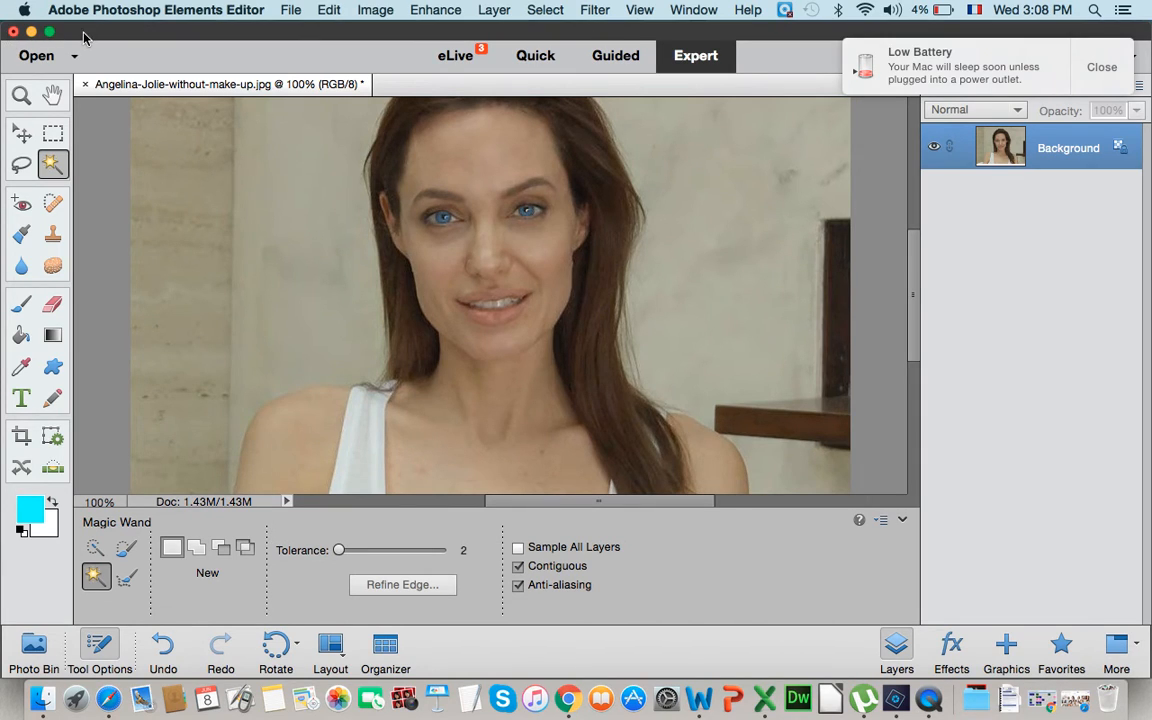
- Open the original photo in Preview and place the editor window beside it to compare the portrait before and after retouching
{"action": "left_click_drag", "start_coordinate": [82, 35], "coordinate": [338, 47]}
{"action": "double_click", "coordinate": [108, 125]}
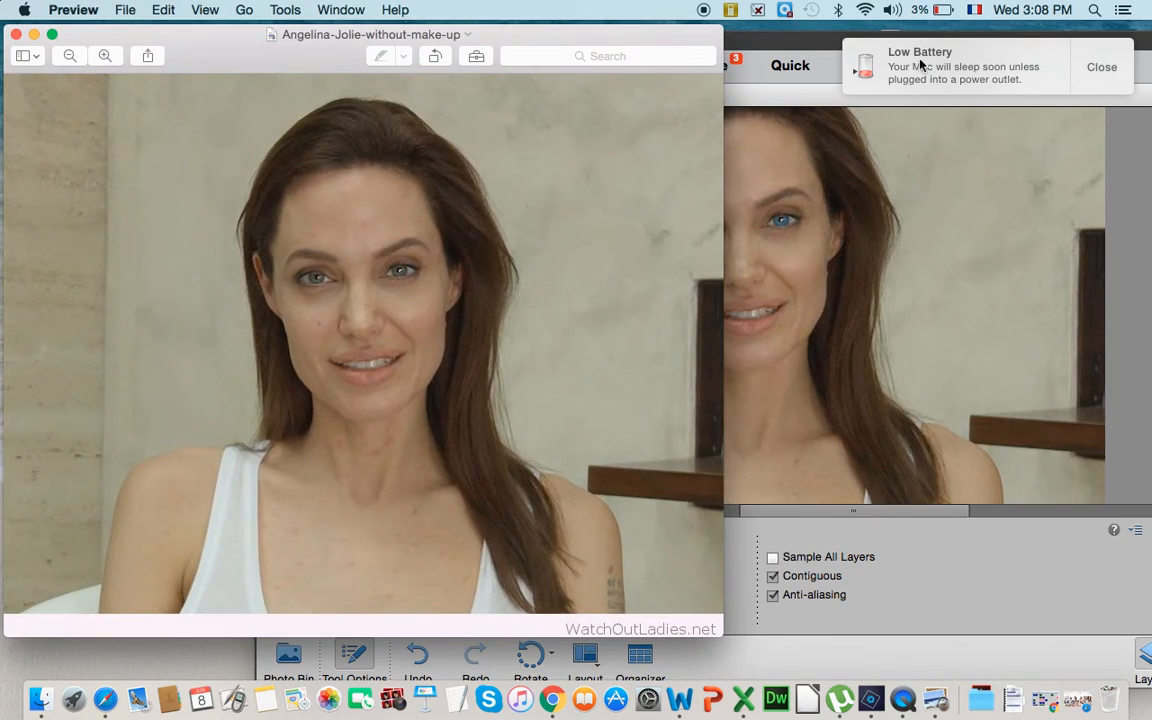
{"action": "left_click", "coordinate": [738, 50]}
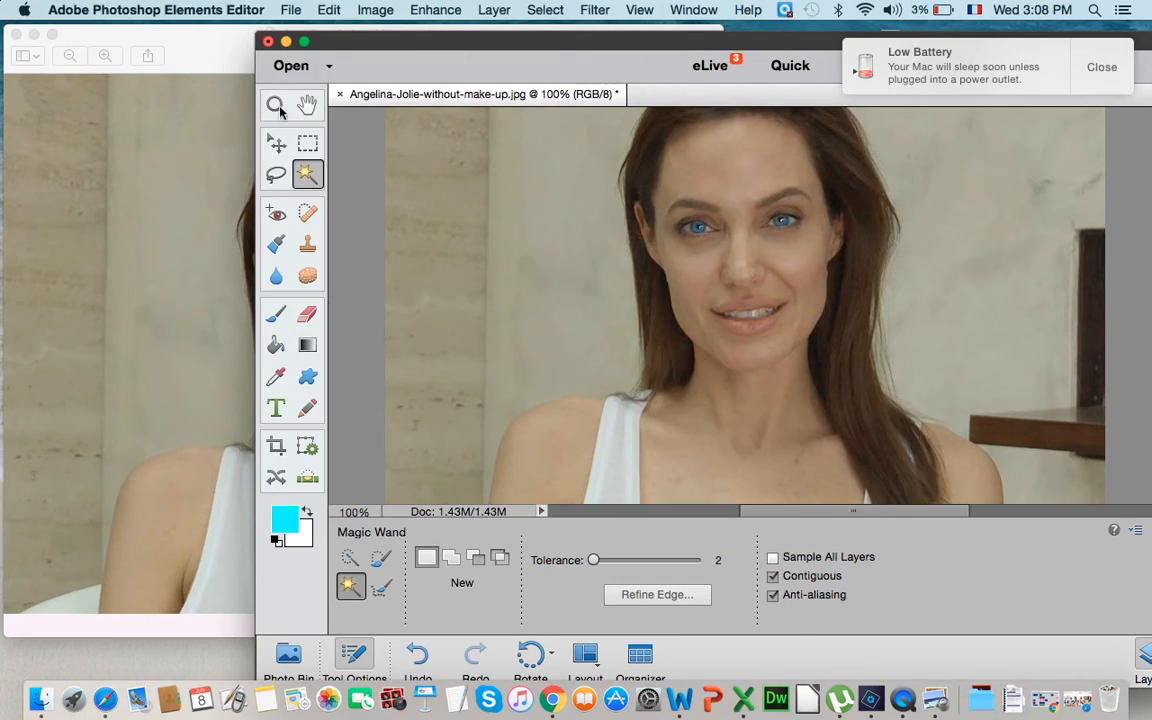
{"action": "left_click_drag", "start_coordinate": [258, 108], "coordinate": [437, 108]}
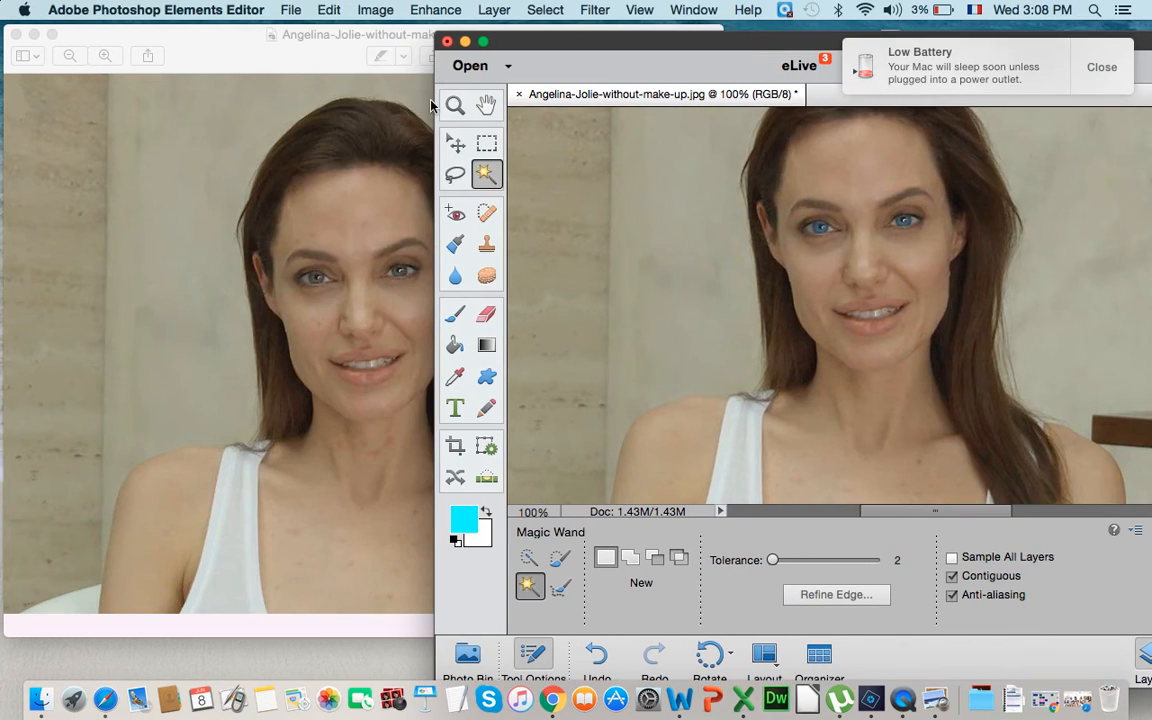
{"action": "left_click_drag", "start_coordinate": [597, 42], "coordinate": [631, 37]}
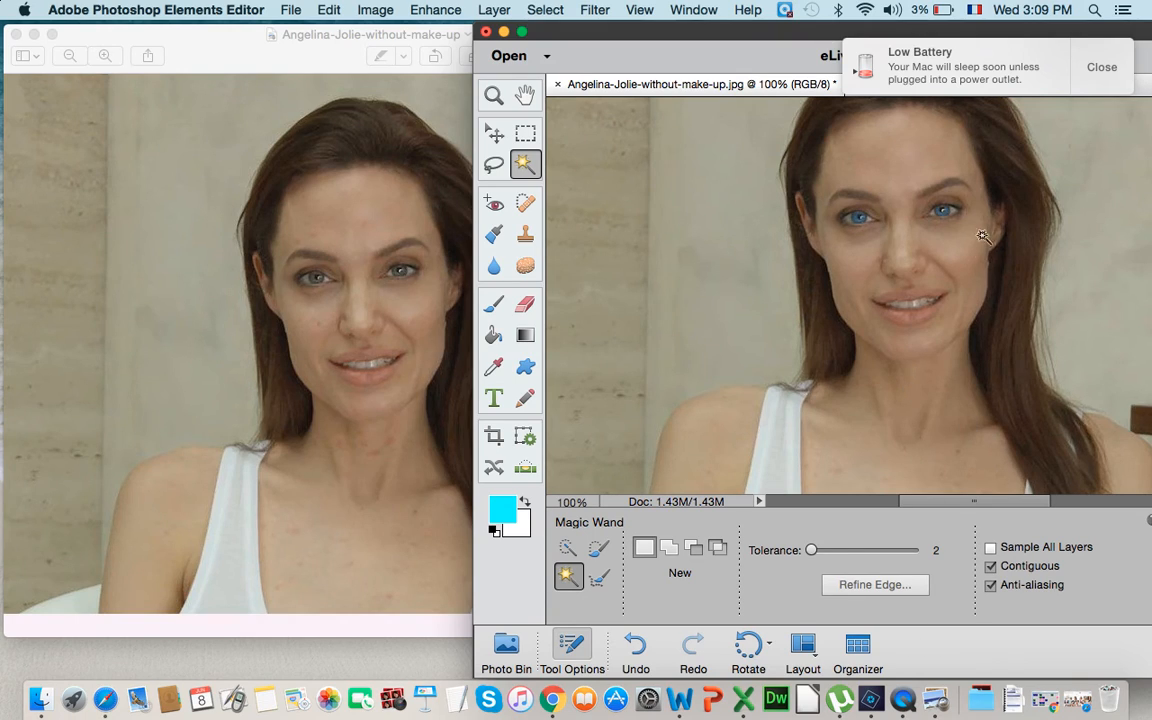
{"action": "left_click", "coordinate": [901, 706]}
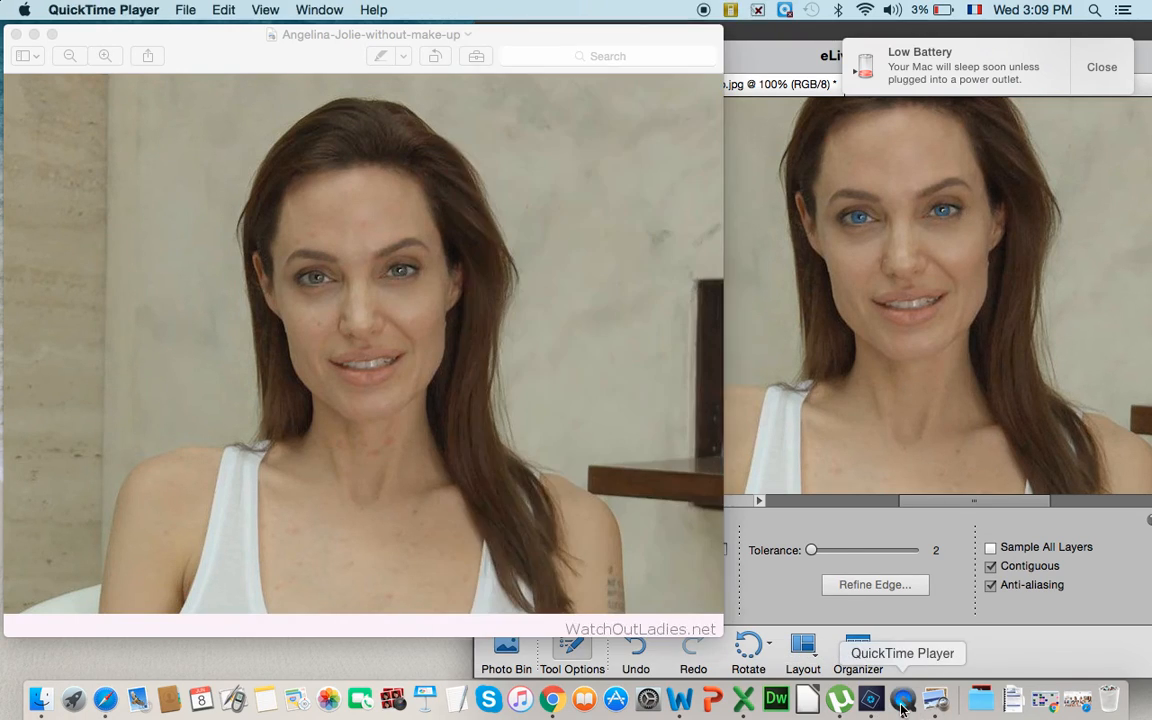